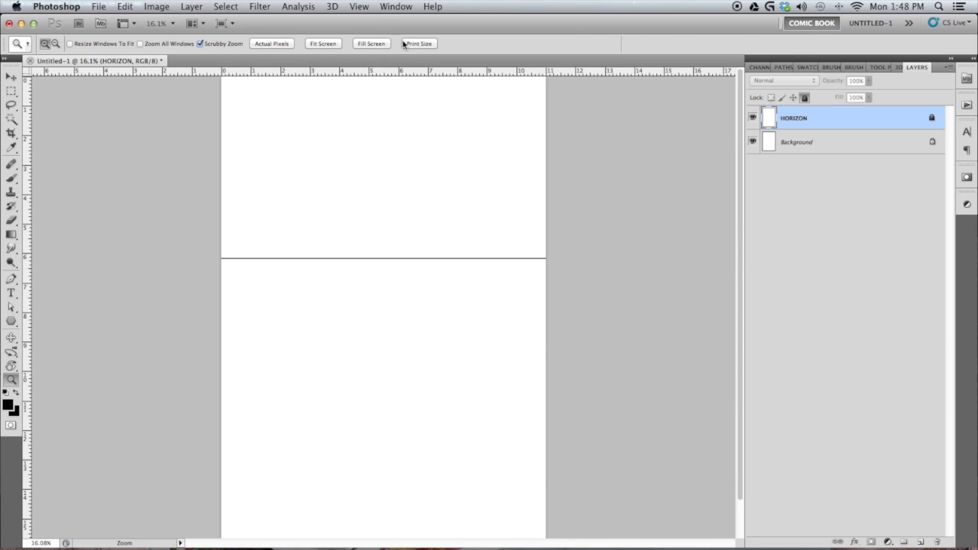
- Try a 100-sided star with sides indented by 99%, radiating from a point on the horizon line, and undo it
click(12, 321)
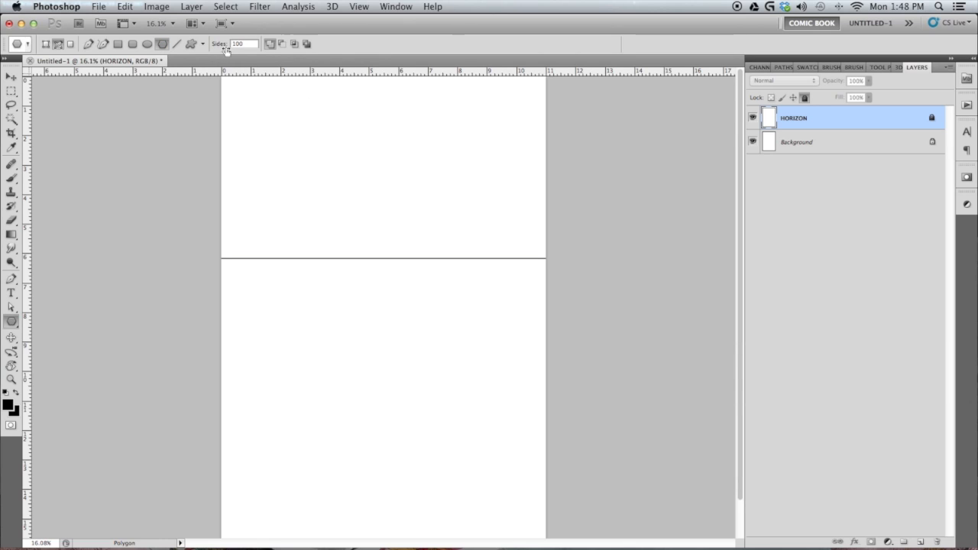
click(202, 44)
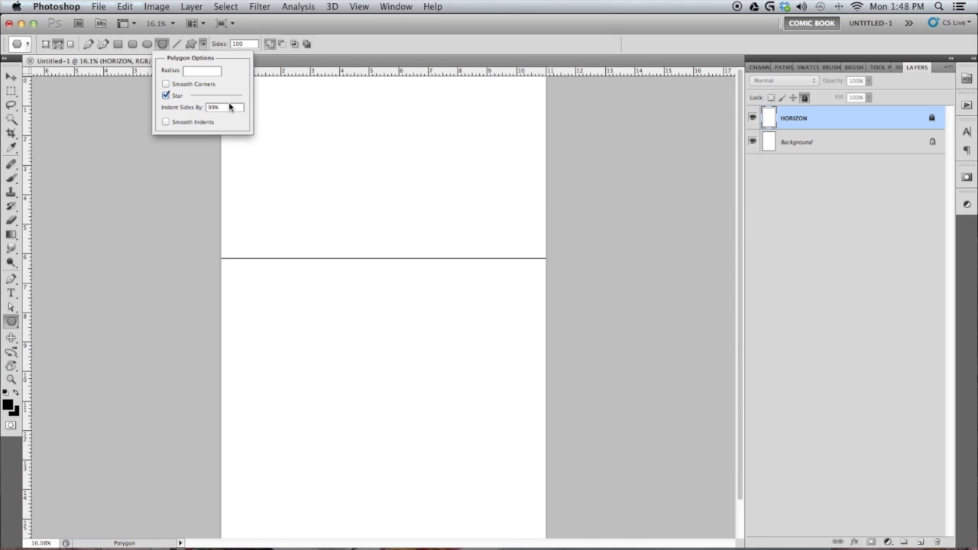
click(387, 44)
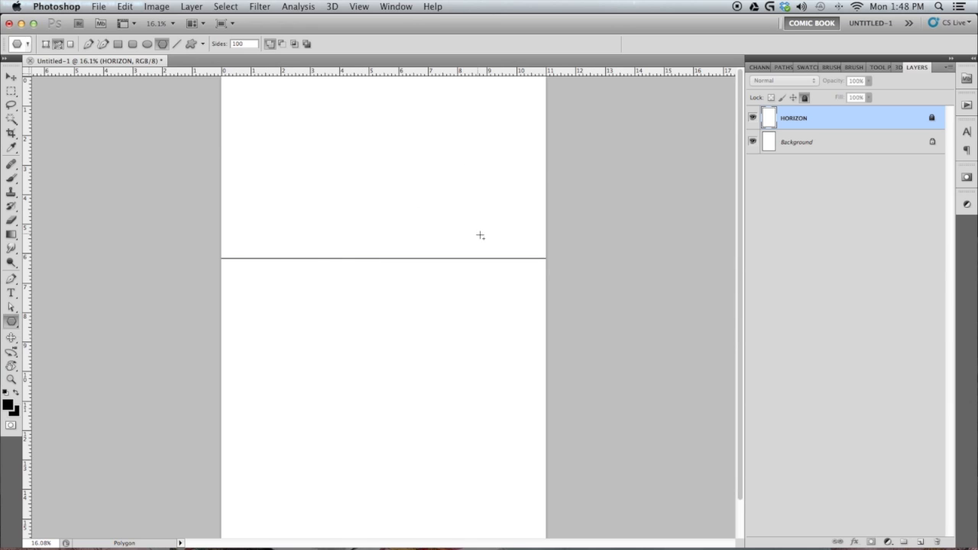
drag(275, 259, 430, 478)
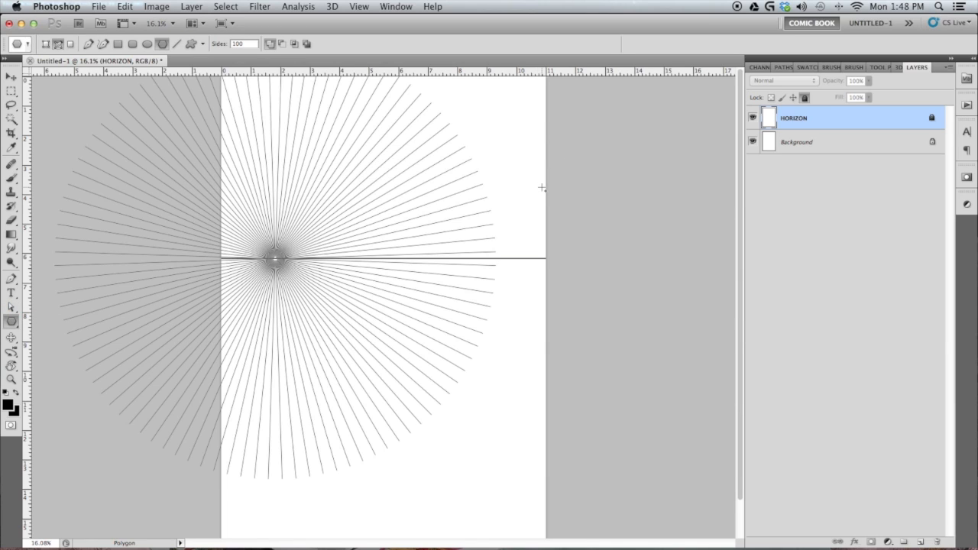
key(super+z)
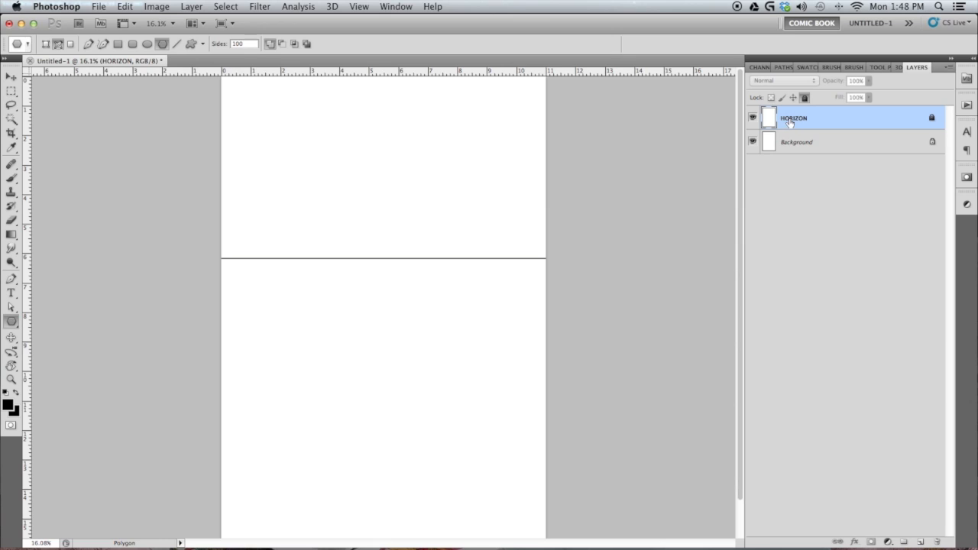
- Add a new layer and draw an open V-shaped Pen path with its vertex on the horizon line
click(920, 542)
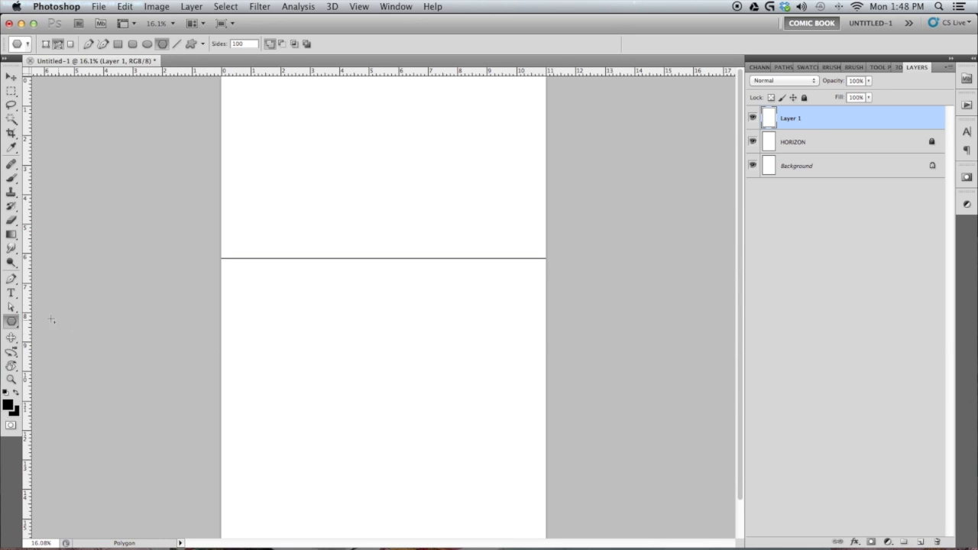
click(11, 278)
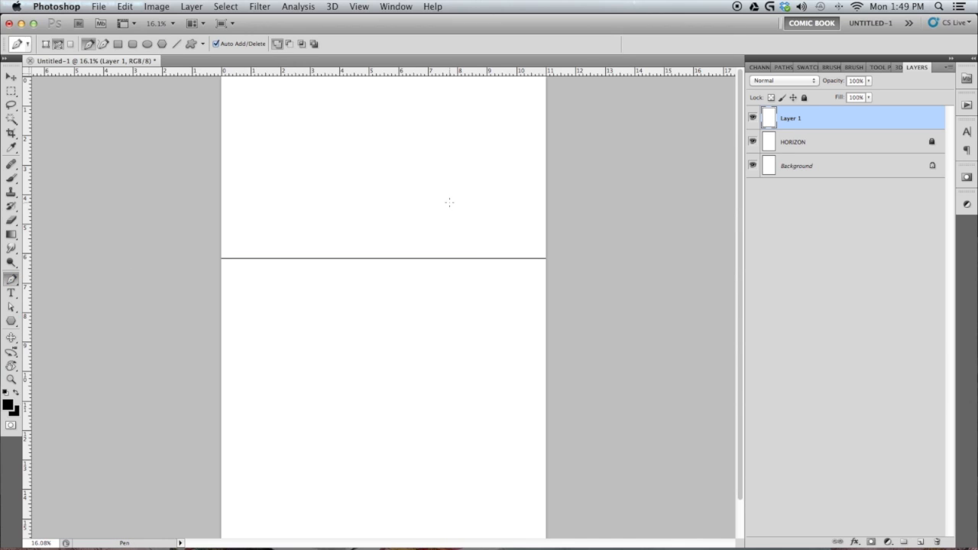
click(409, 259)
click(449, 315)
- Reposition the path's two free endpoints below the horizon, leaving the vertex fixed as the vanishing point
click(12, 308)
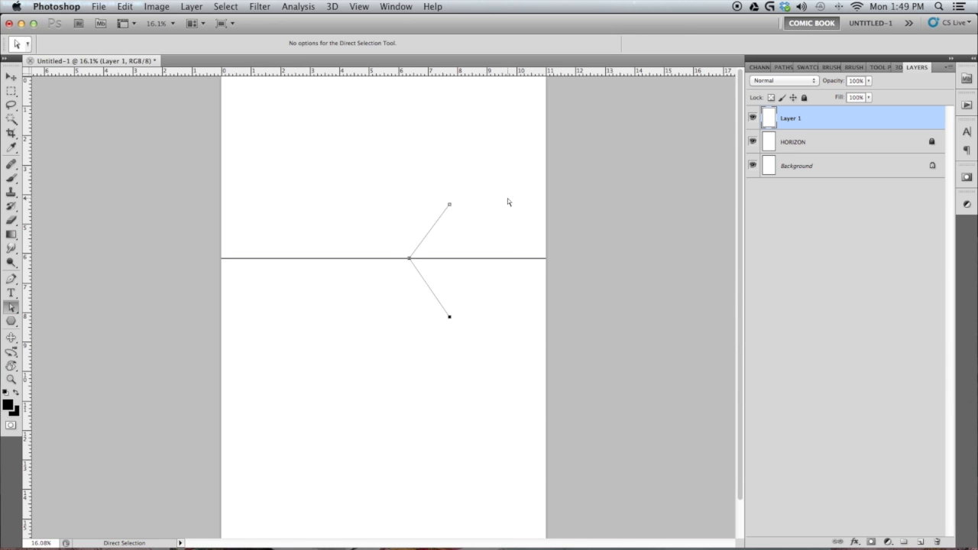
click(449, 204)
drag(450, 205, 482, 180)
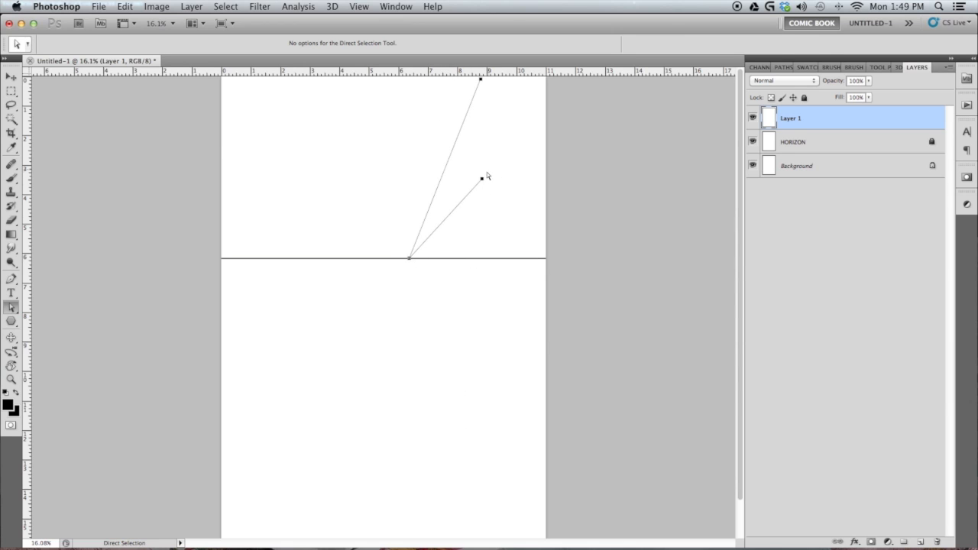
mouse_move(482, 182)
mouse_down()
mouse_move(463, 359)
mouse_move(393, 403)
mouse_move(371, 404)
mouse_move(452, 389)
mouse_up()
click(480, 378)
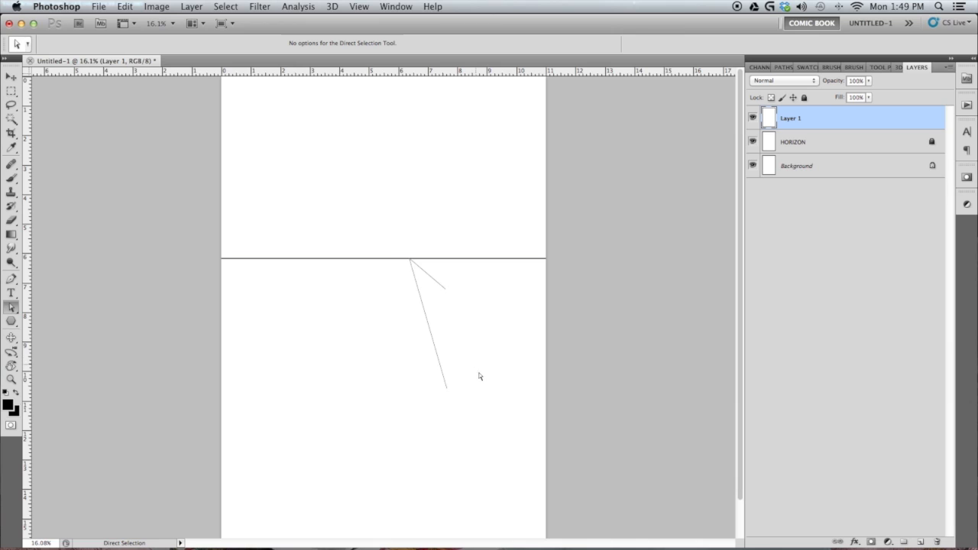
- Paint a vertical brush line below the horizon and move the path's two free endpoints onto the line's ends
key(b)
drag(365, 384, 362, 291)
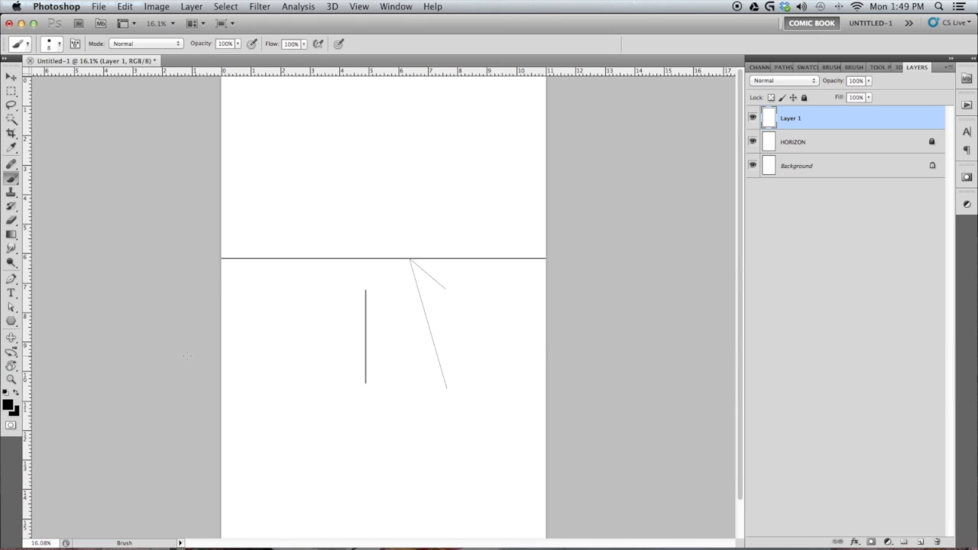
click(11, 379)
click(412, 386)
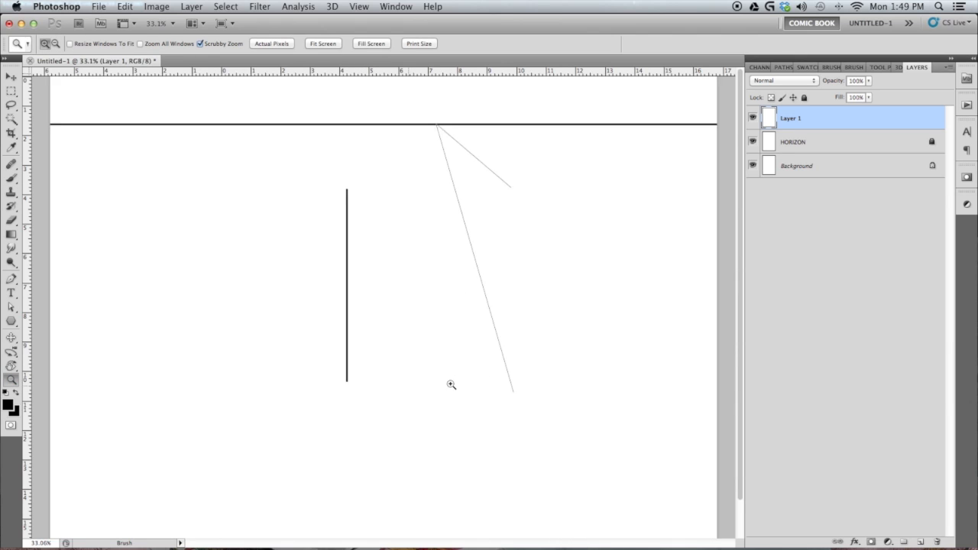
key(a)
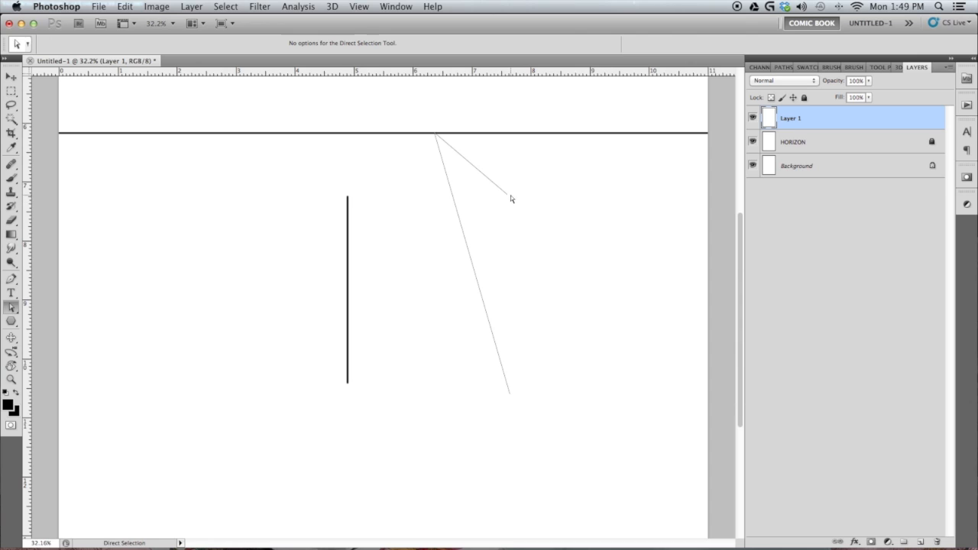
drag(510, 196, 348, 199)
drag(510, 394, 350, 385)
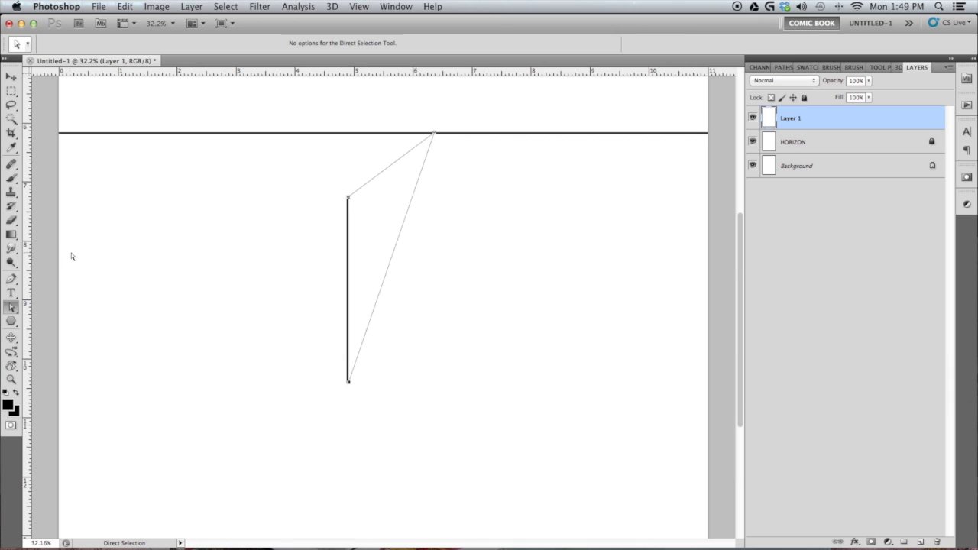
- Stroke the path to ink both perspective lines from the vertical line's ends to the vanishing point
drag(318, 180, 372, 399)
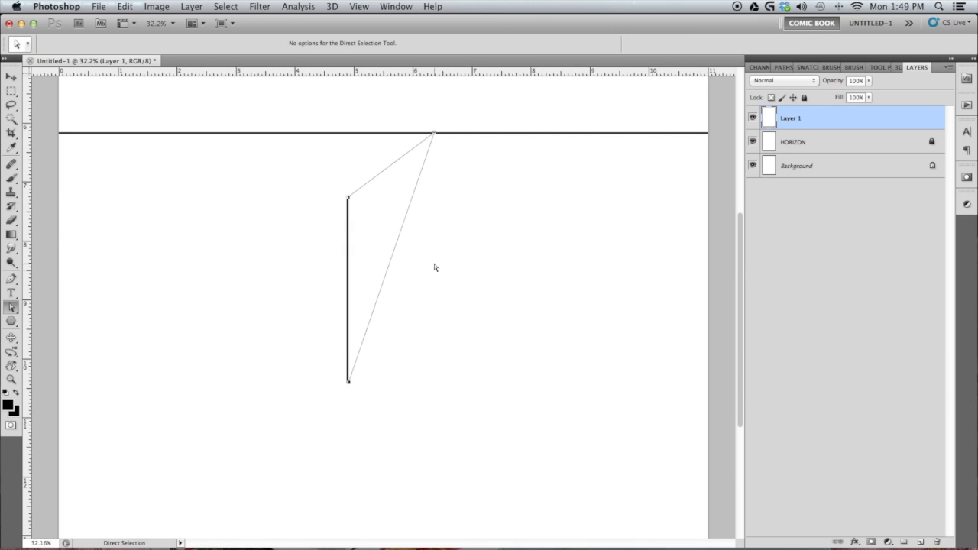
click(348, 382)
right_click(387, 219)
click(436, 299)
key(Return)
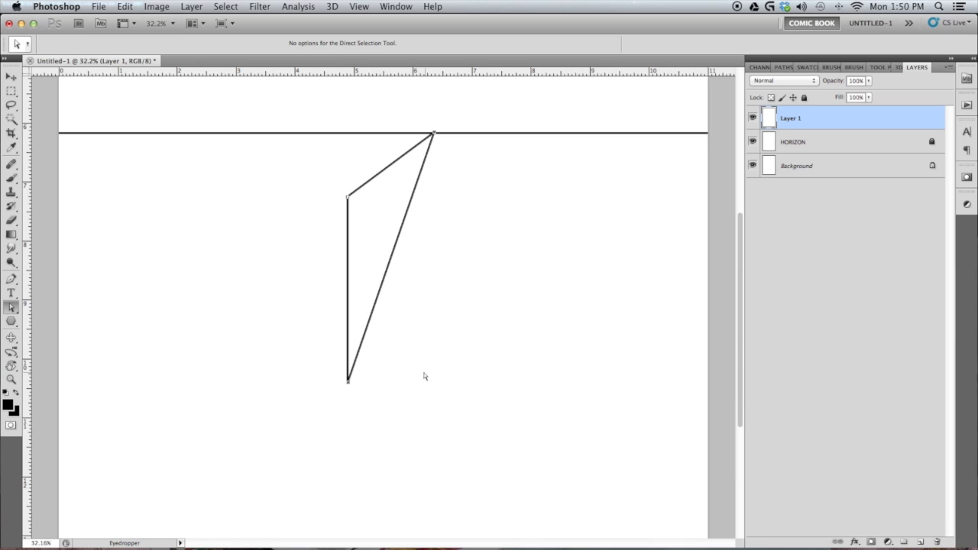
- Paint the box's horizontal back top edge and the vertical back edge between the two perspective lines
key(b)
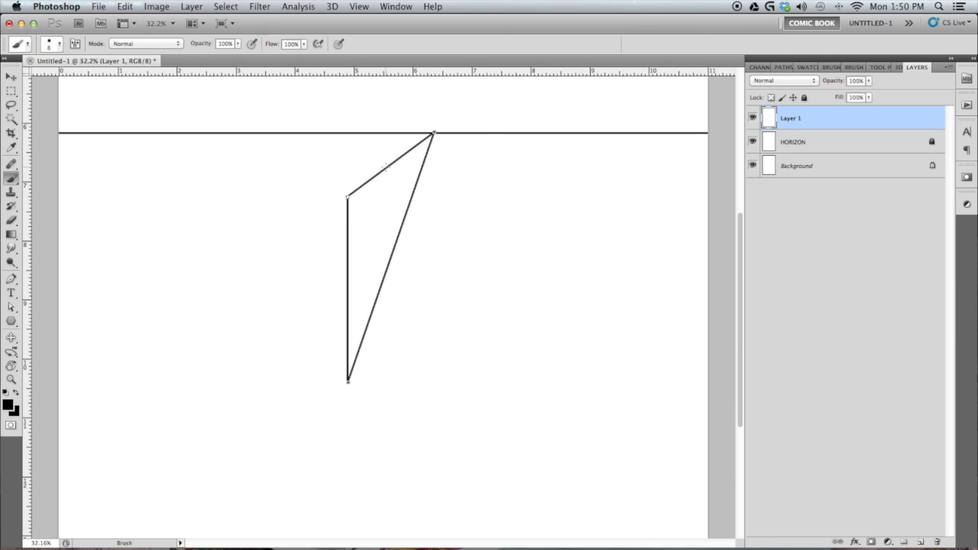
drag(384, 167, 276, 166)
drag(386, 167, 385, 262)
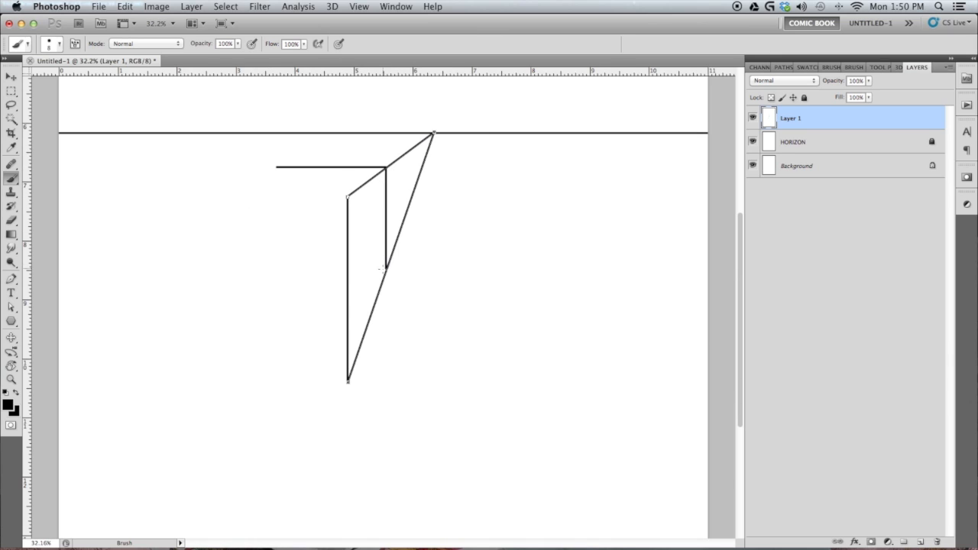
- Move the path's two free endpoints together so the upper segment passes through the free end of the back top edge
key(a)
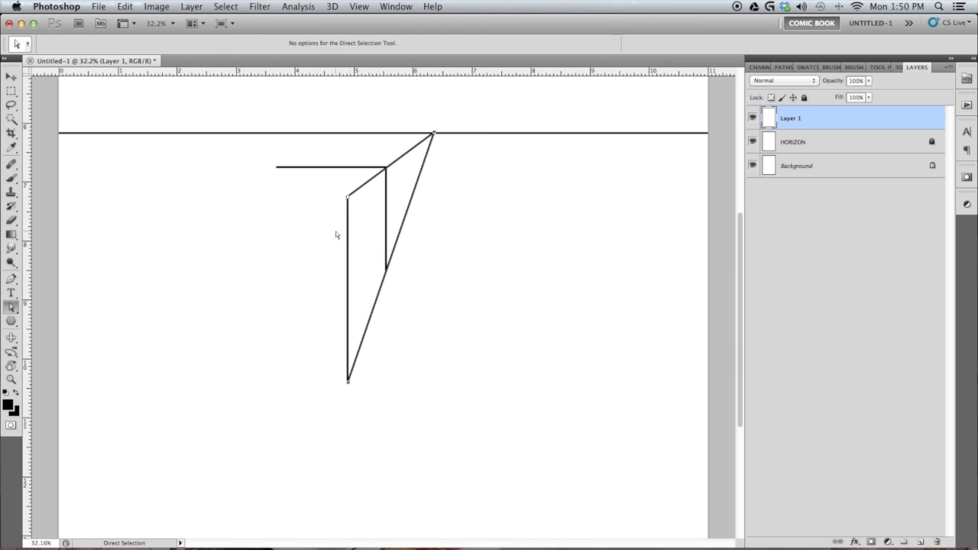
drag(332, 197, 357, 405)
drag(348, 383, 144, 344)
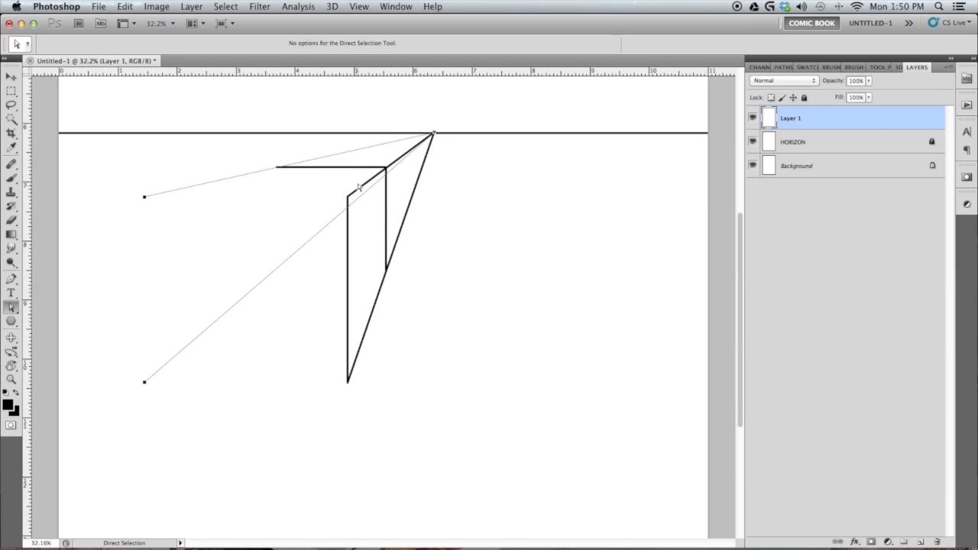
- Lasso a new selection around the upper path segment between its free endpoint and the end of the back top edge
click(12, 105)
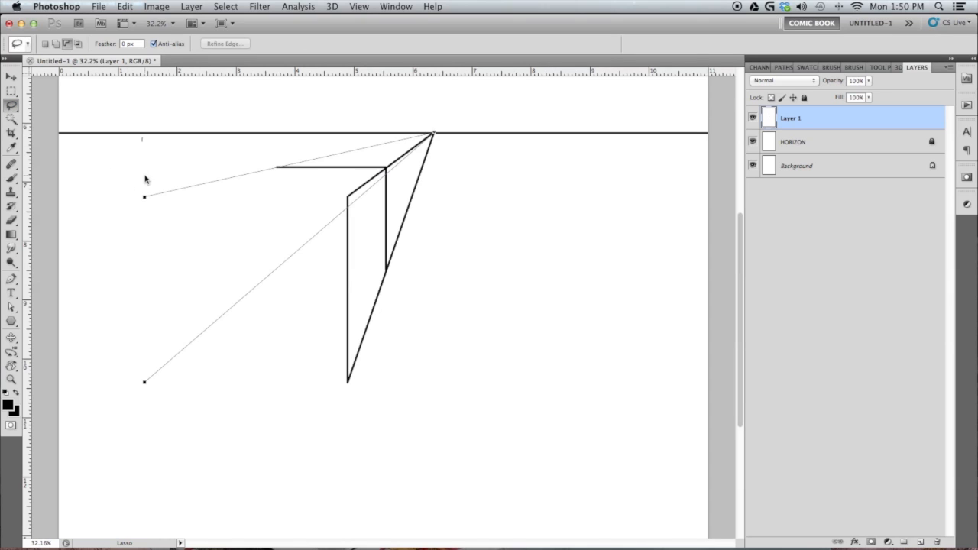
drag(144, 175, 140, 187)
click(578, 203)
drag(140, 187, 141, 190)
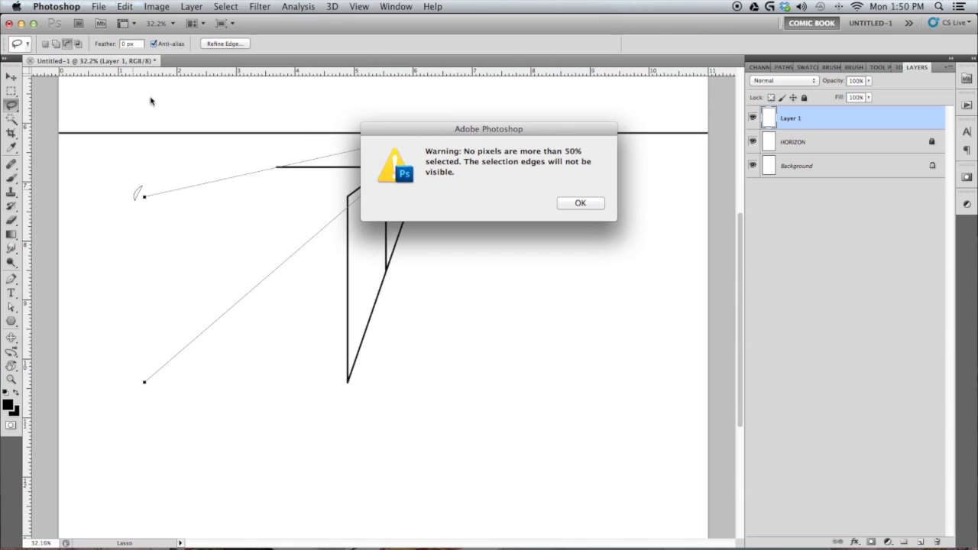
click(580, 203)
click(45, 43)
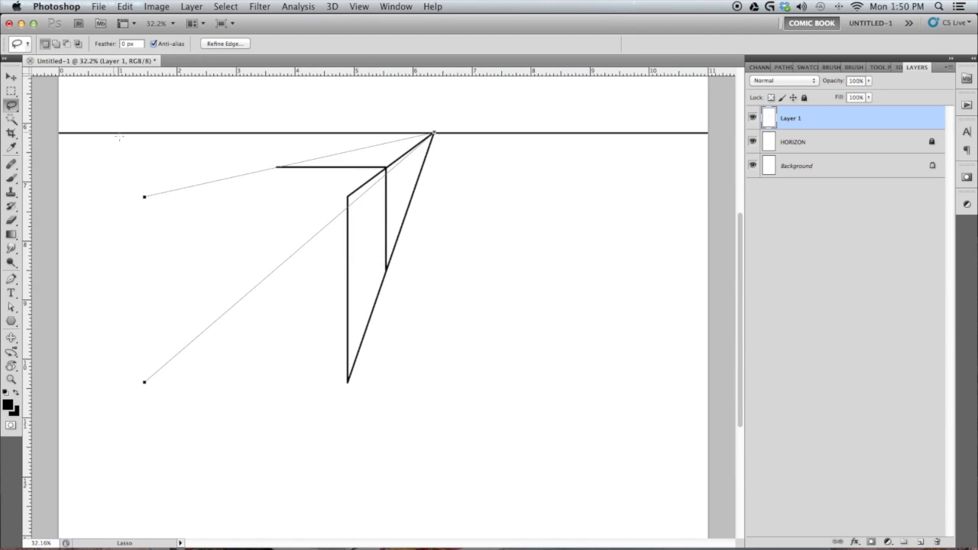
mouse_move(142, 186)
mouse_down()
mouse_move(148, 208)
mouse_move(246, 194)
mouse_move(280, 167)
mouse_move(253, 161)
mouse_move(141, 191)
mouse_up()
- Stroke the path within the selection to ink the box's receding top edge, and clear the selection
click(12, 306)
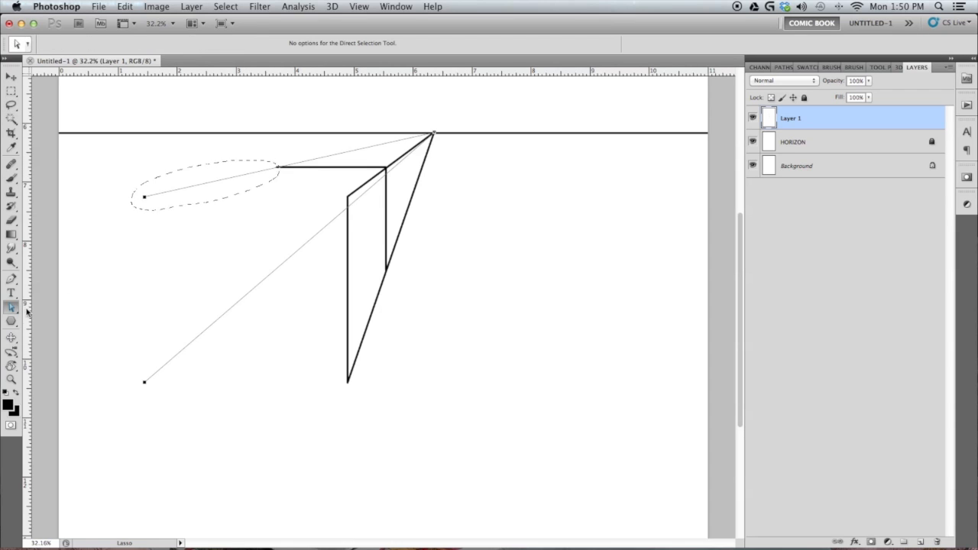
right_click(293, 226)
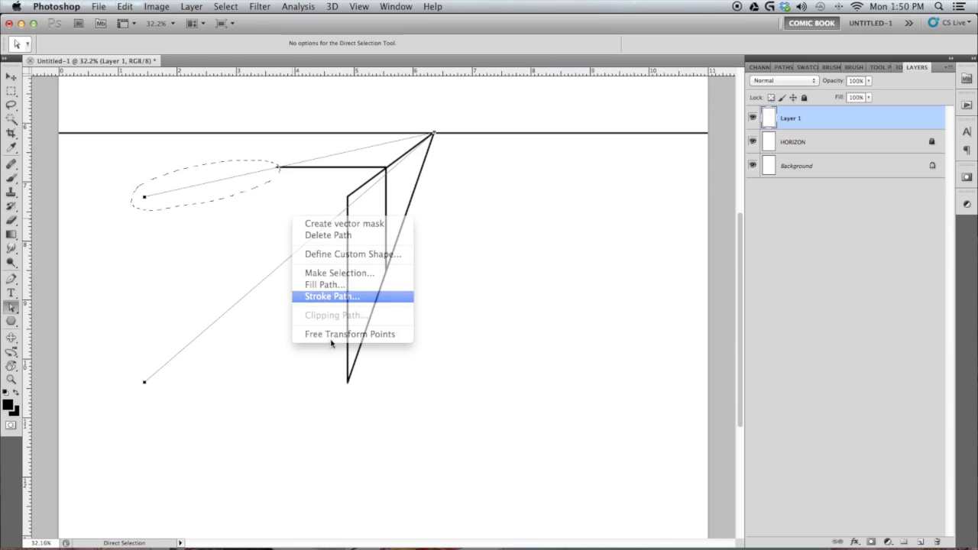
click(328, 297)
key(Return)
key(super+d)
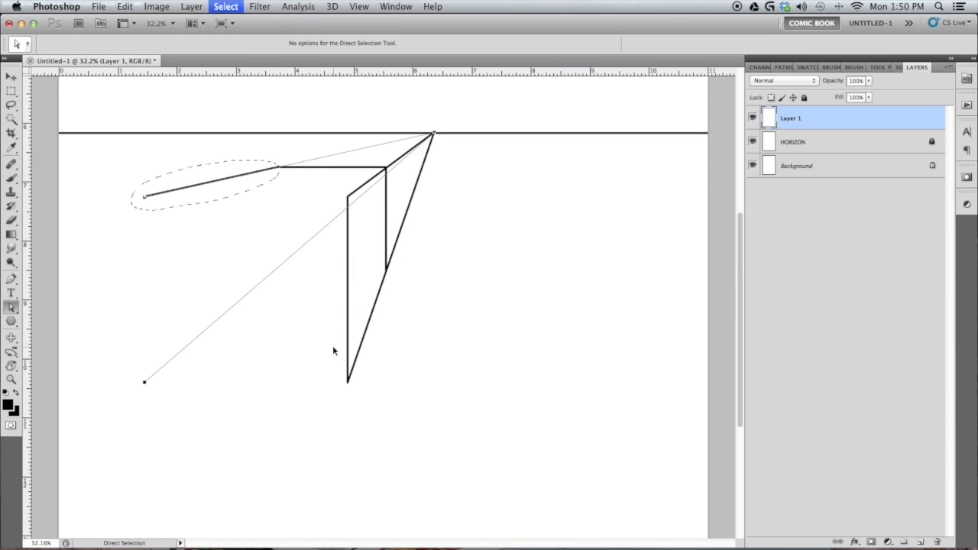
- Paint the missing vertical, bottom and top edges of the box's front face with straight brush lines
key(b)
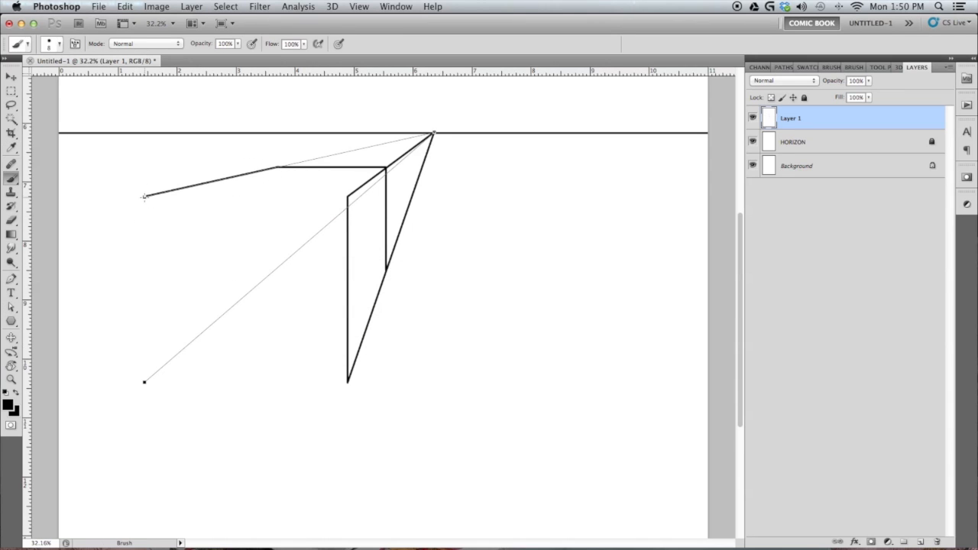
drag(142, 196, 147, 372)
key(super+z)
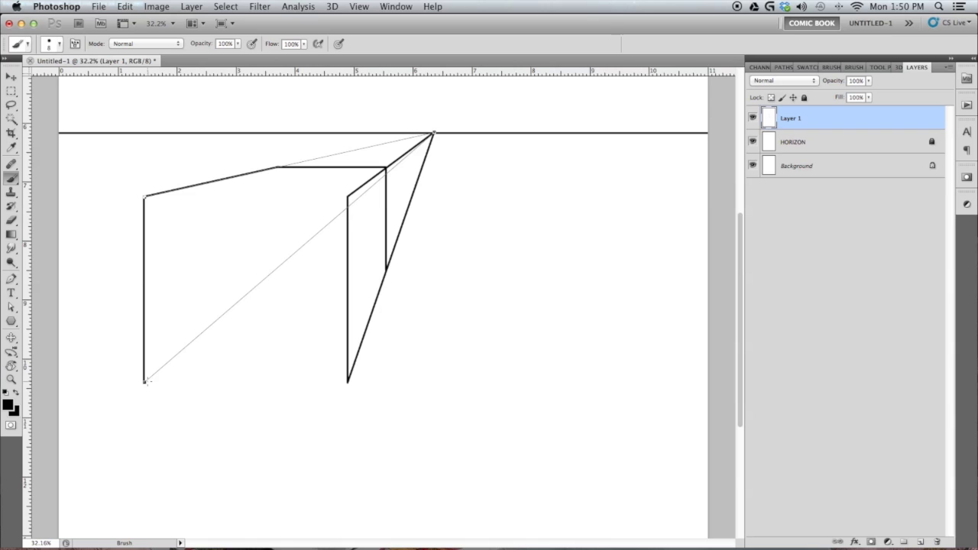
drag(144, 382, 331, 388)
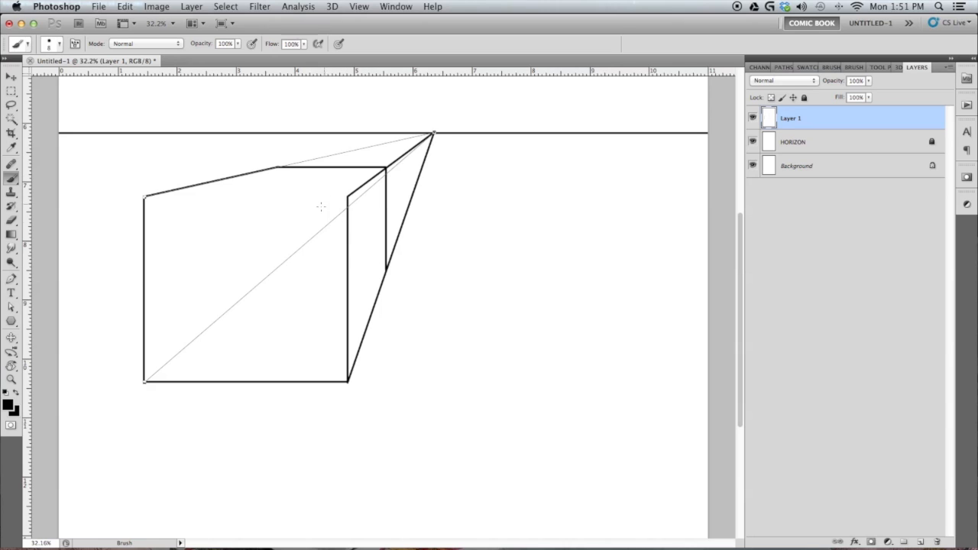
drag(345, 197, 150, 206)
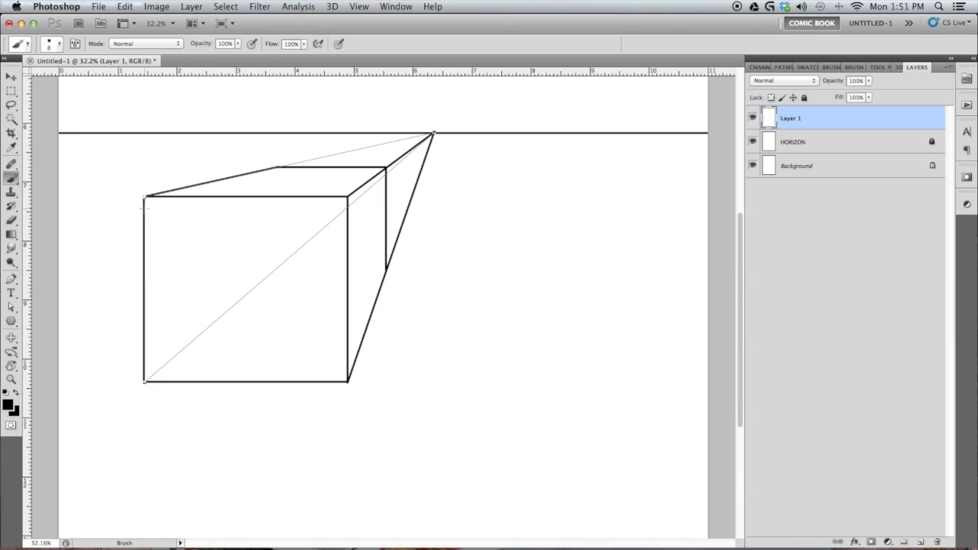
- Hide the work path and erase the perspective lines extending past the box's back edge to the vanishing point
click(783, 67)
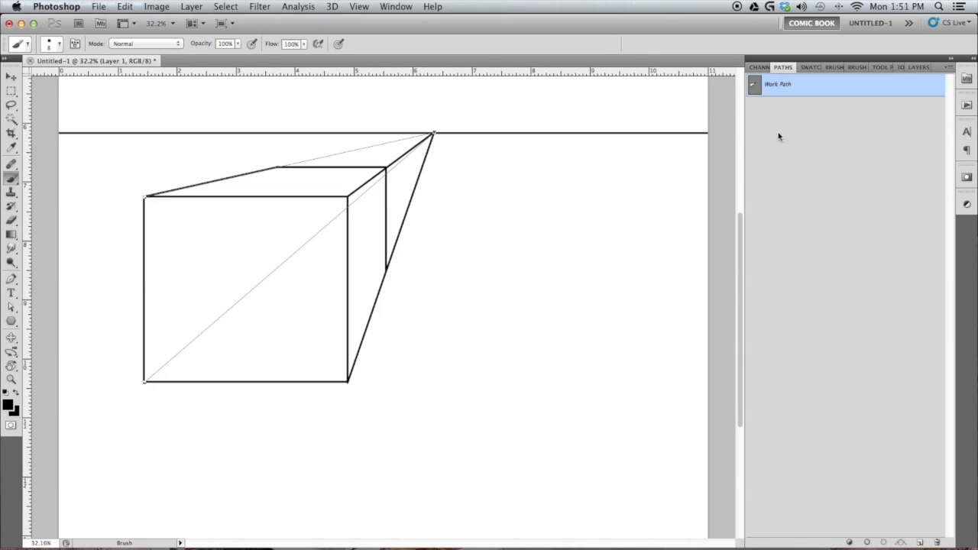
click(793, 191)
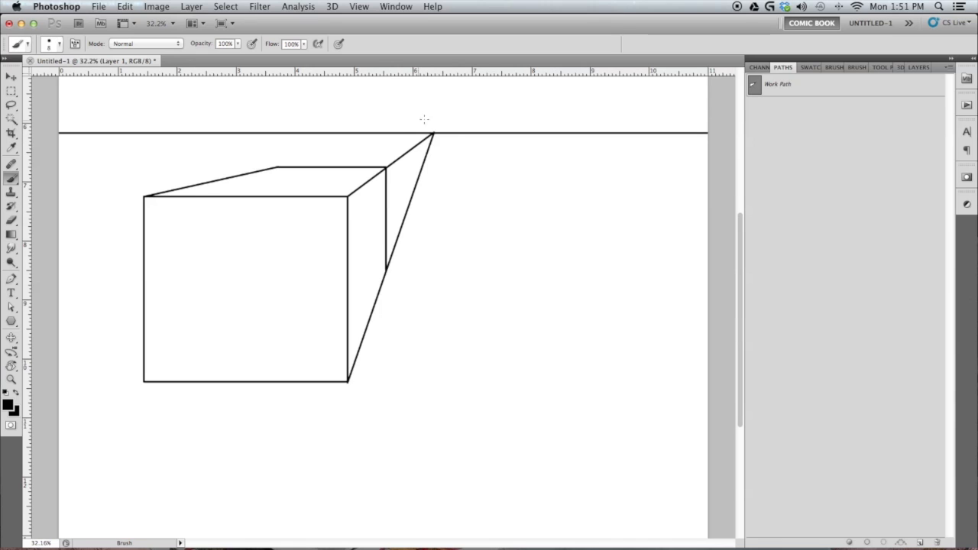
key(m)
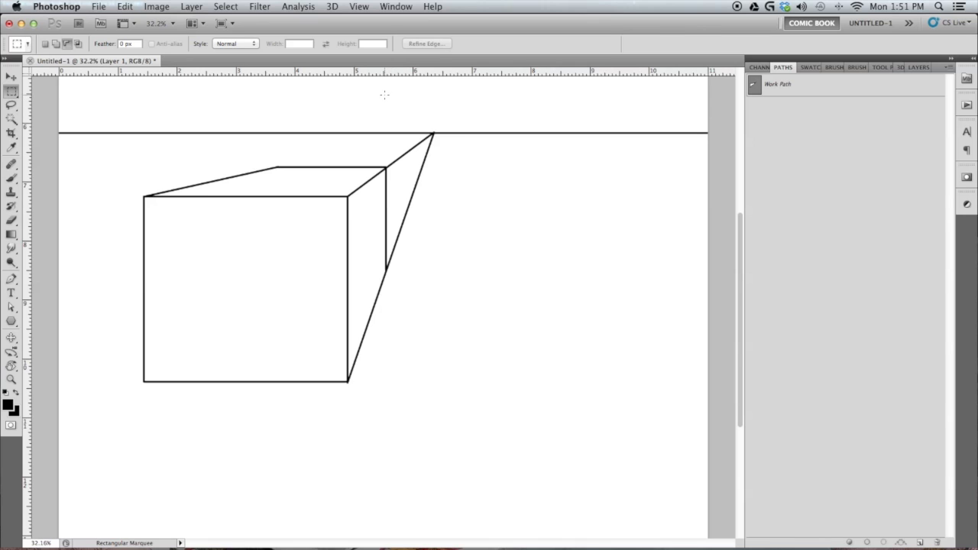
drag(385, 91, 463, 282)
key(Right)
key(BackSpace)
key(super+d)
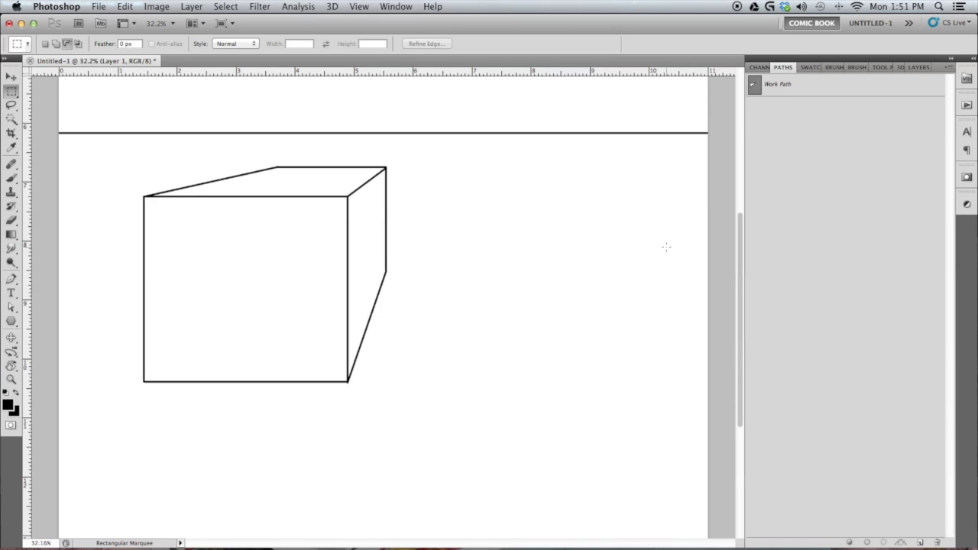
click(918, 67)
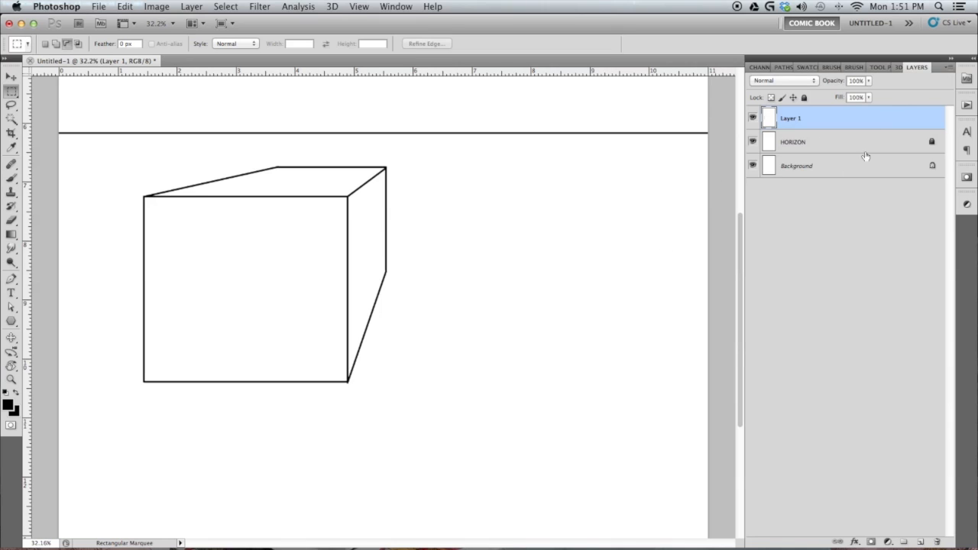
- Add a new layer, rename the existing box layer ONE POINT and the new layer TWO POINT
click(921, 542)
double_click(791, 144)
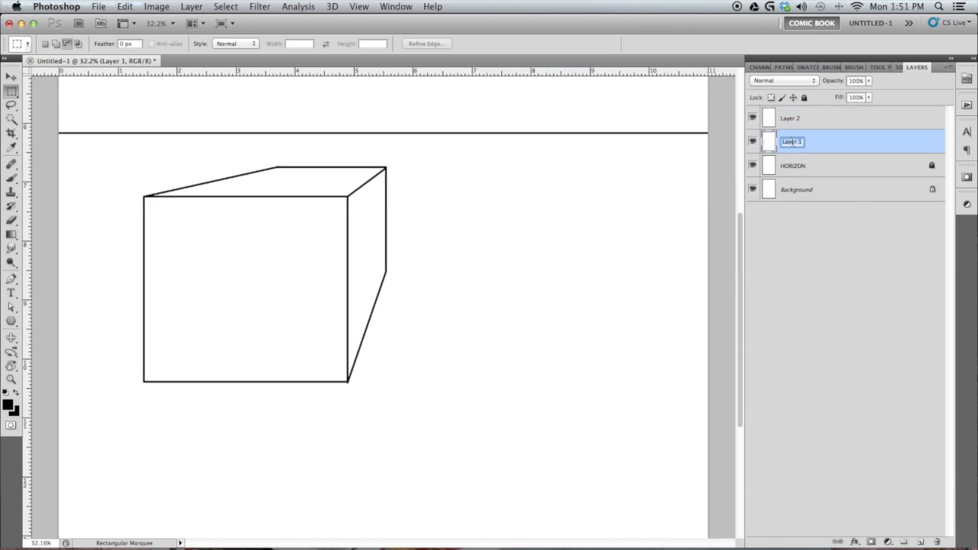
text(ONE POINT)
key(Return)
double_click(797, 118)
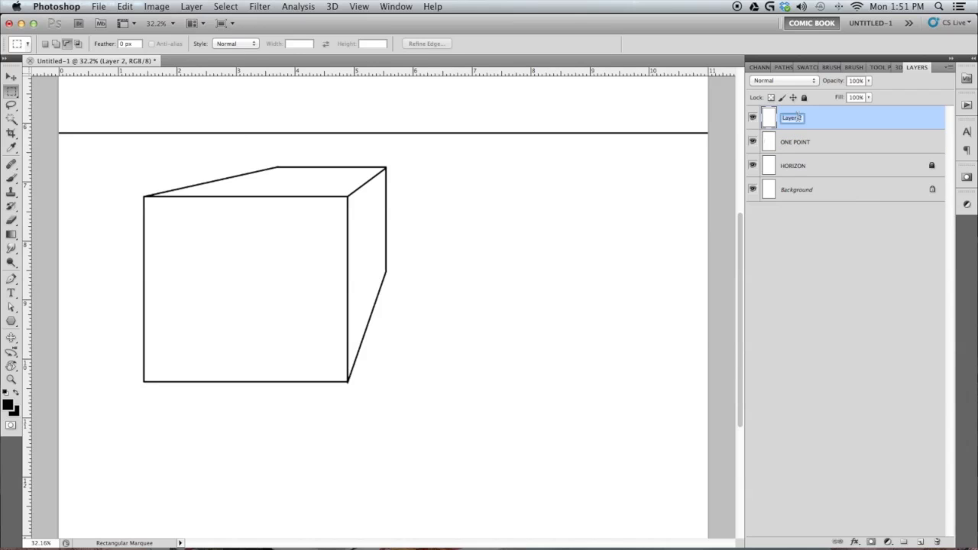
text(TWO POINT)
key(Return)
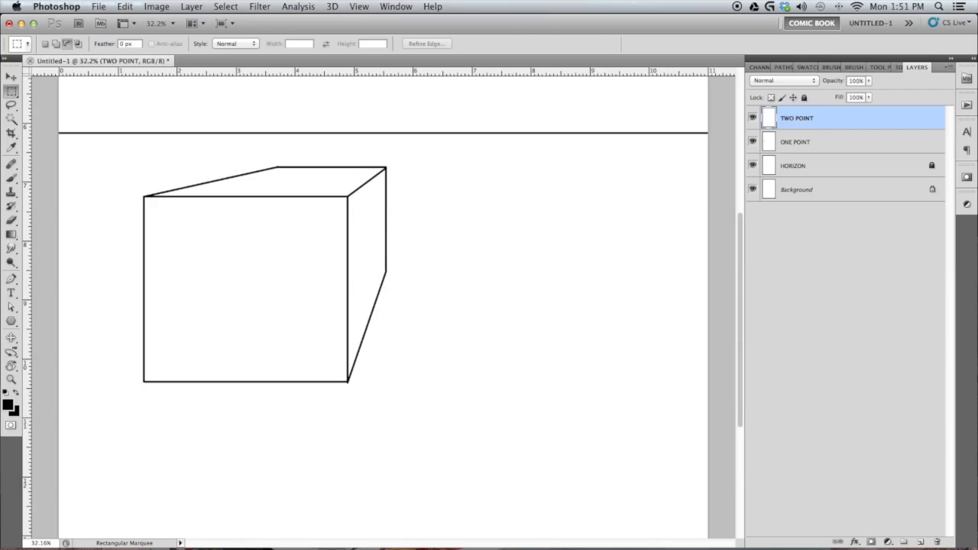
- Hide the ONE POINT layer and display the work path
click(753, 141)
click(788, 69)
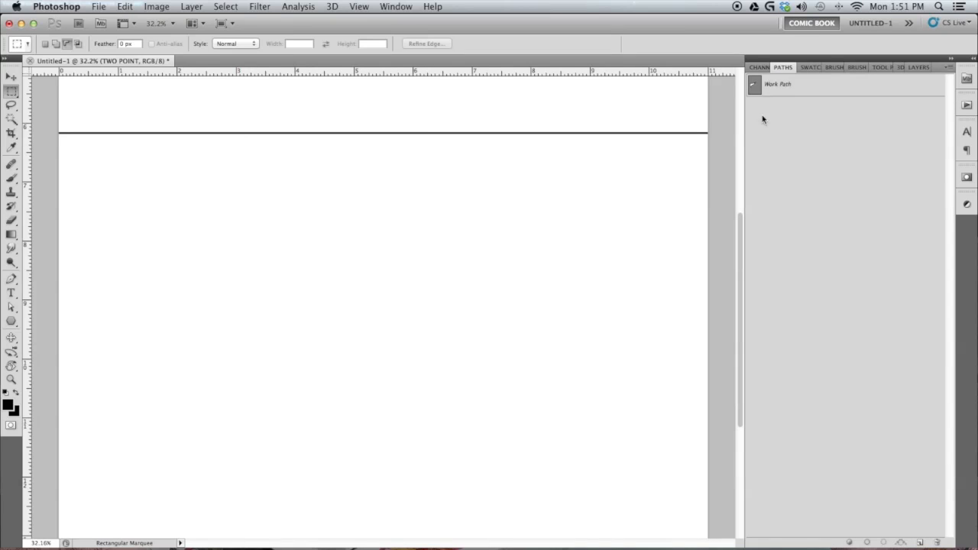
click(772, 86)
- Duplicate the work path along the horizon, placing the copy's vanishing point beyond the page's right edge
key(a)
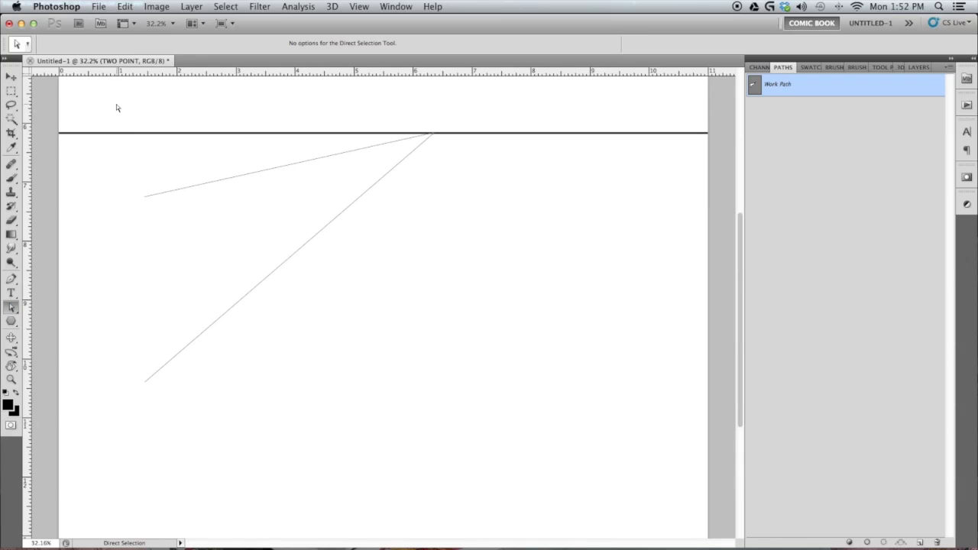
drag(112, 100, 549, 422)
drag(436, 135, 731, 137)
click(11, 379)
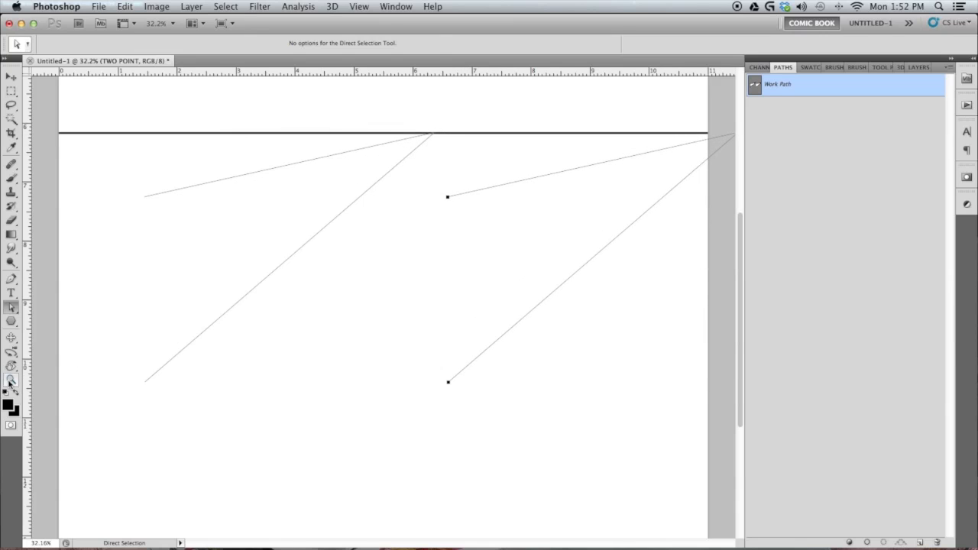
drag(311, 278, 248, 281)
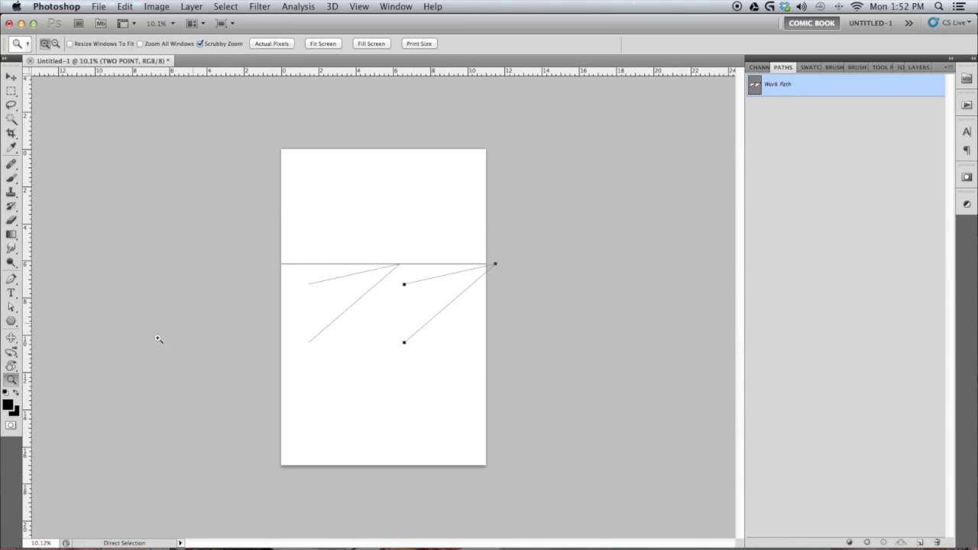
click(12, 306)
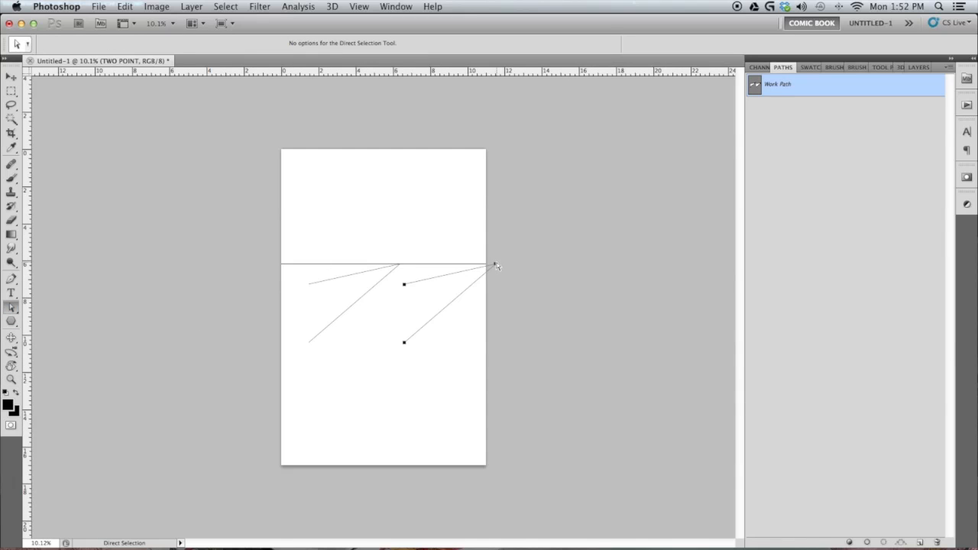
drag(496, 265, 520, 264)
- Move the left path's two free endpoints right of its vanishing point and paint a straight vertical line between them
click(11, 378)
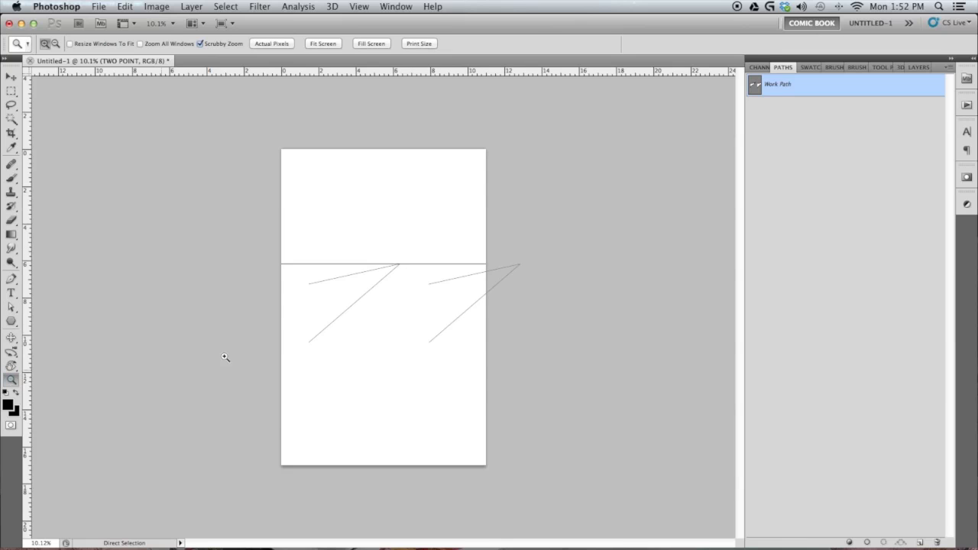
drag(384, 328, 415, 323)
click(12, 306)
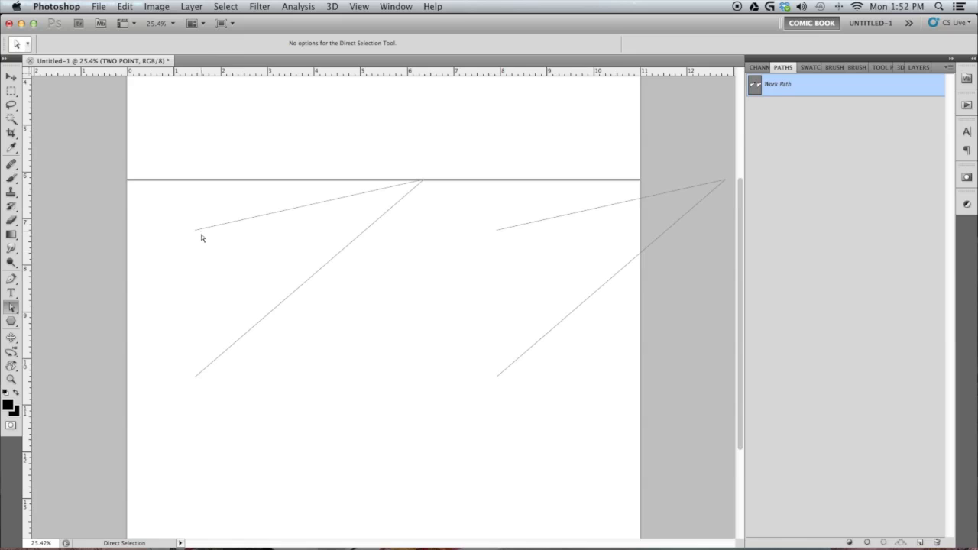
mouse_move(192, 219)
mouse_down()
mouse_move(215, 401)
mouse_move(251, 377)
mouse_move(476, 371)
mouse_up()
key(b)
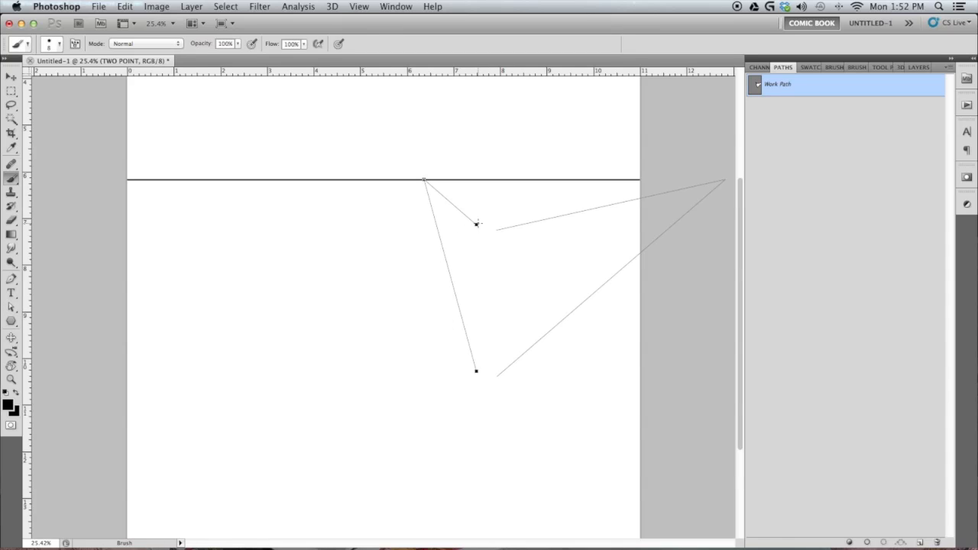
drag(476, 225, 472, 349)
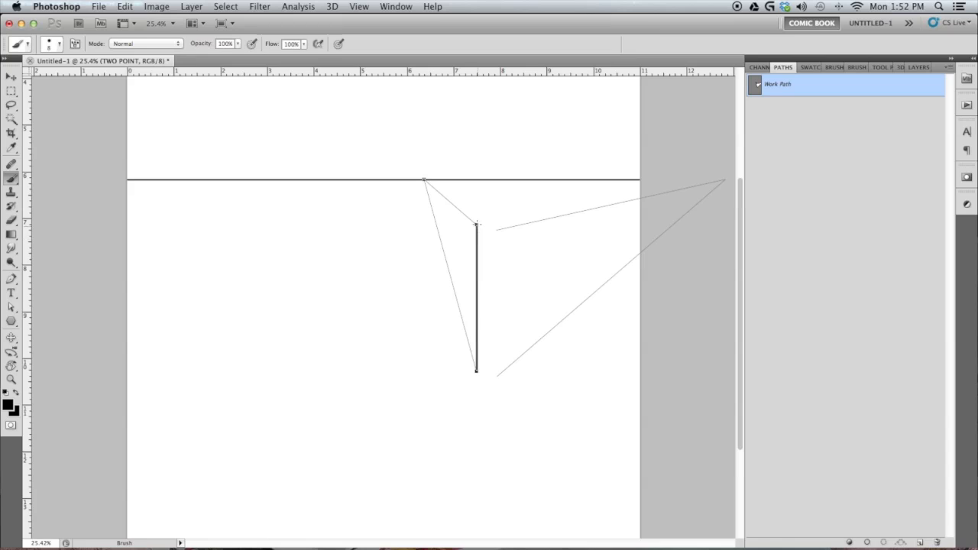
- Move the right path's two free endpoints onto the top and bottom ends of the vertical line
key(a)
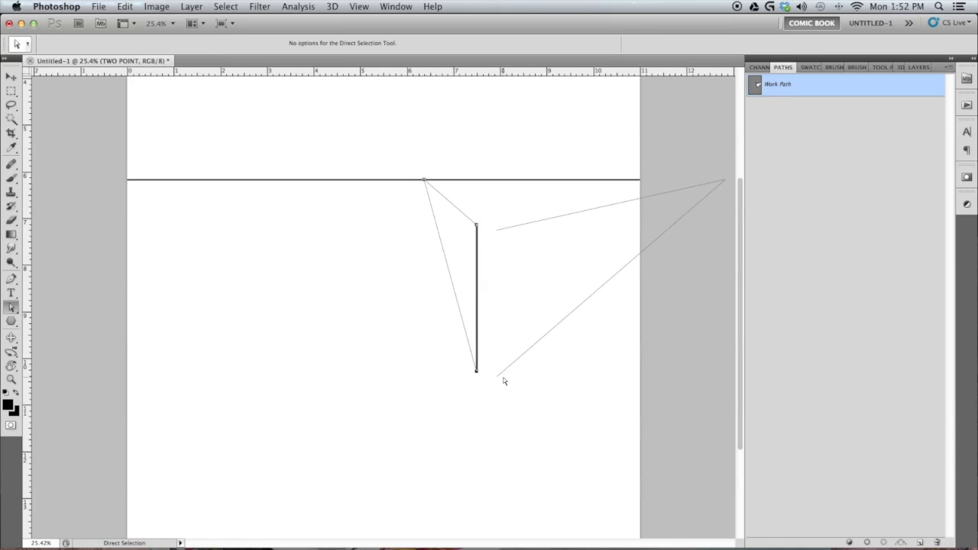
drag(499, 376, 479, 370)
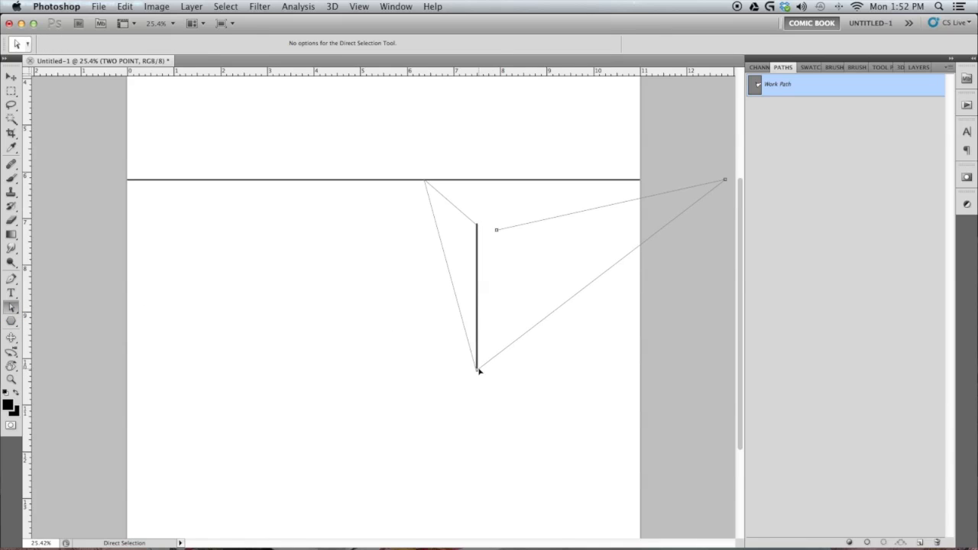
drag(497, 231, 477, 226)
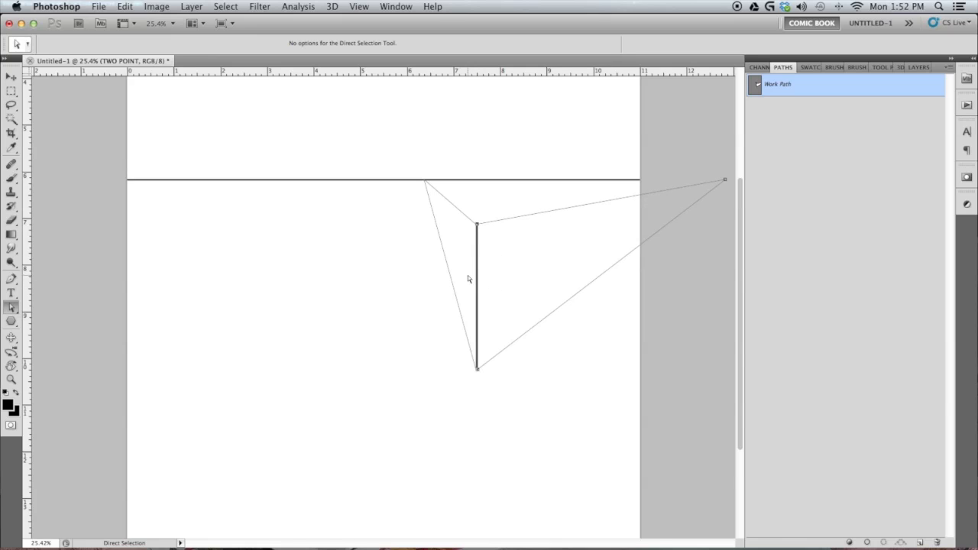
- Make a rectangular selection around the vertical line and stroke the left path within it to ink the left face's receding edges
click(11, 91)
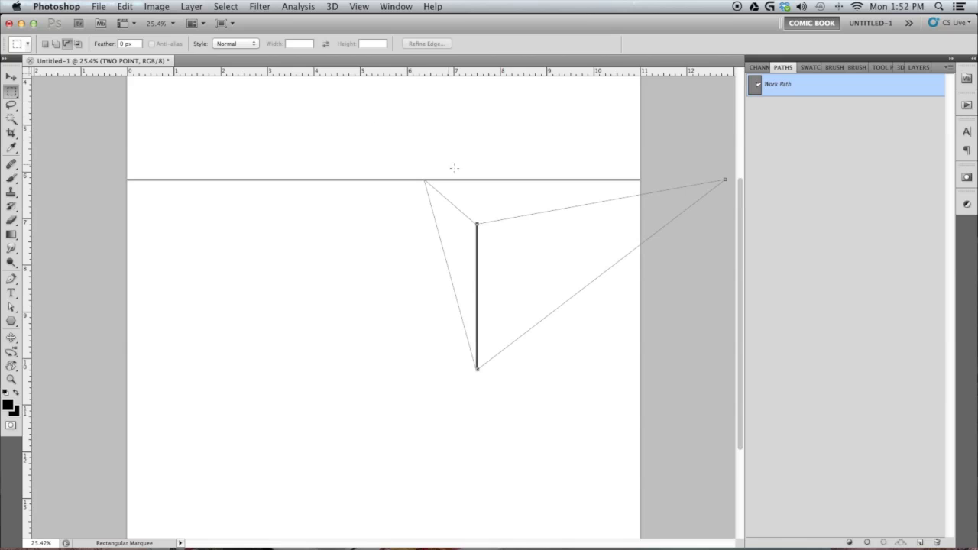
drag(466, 302, 563, 398)
click(12, 306)
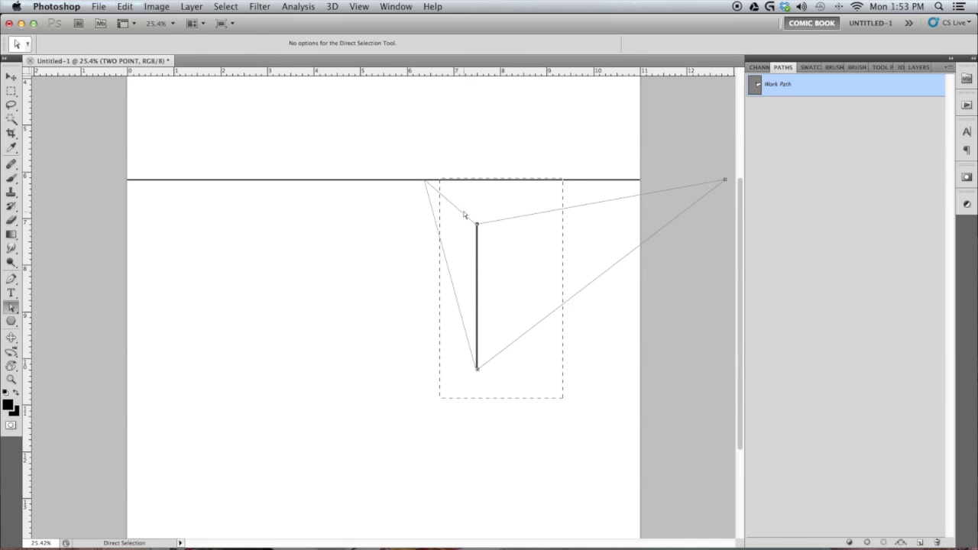
click(448, 190)
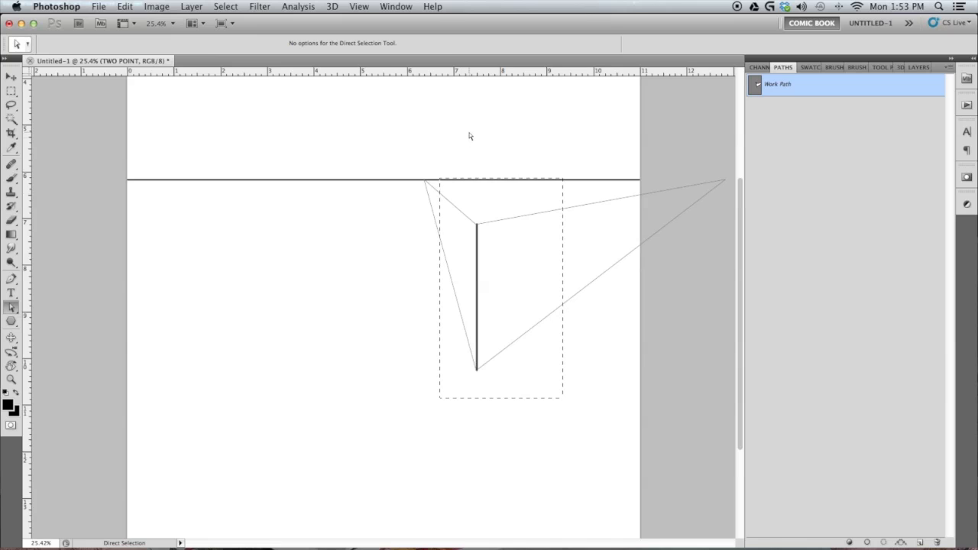
right_click(468, 199)
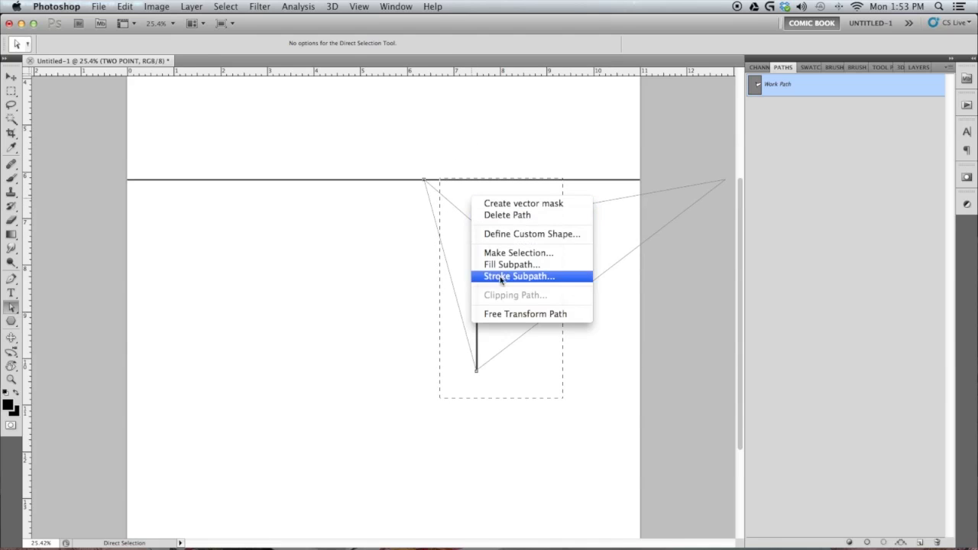
click(505, 276)
key(Return)
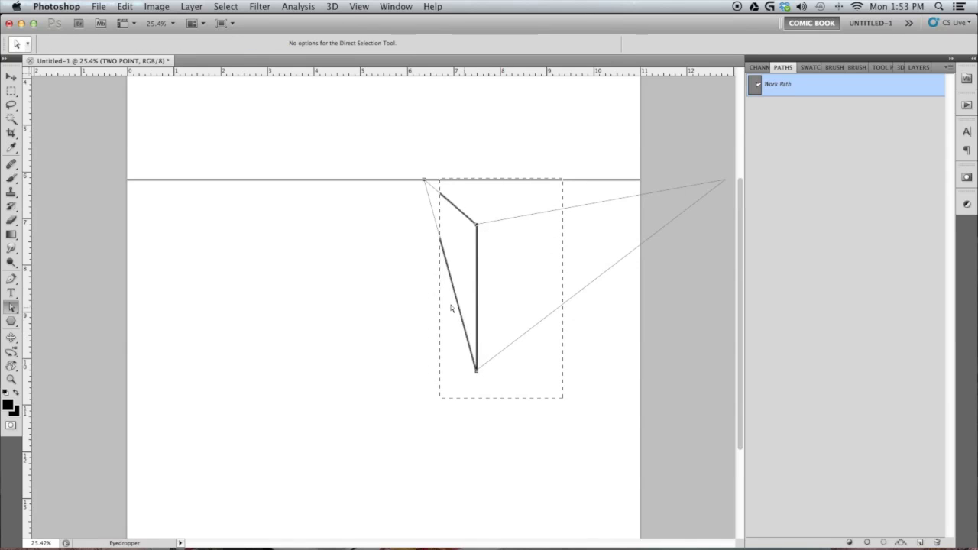
- Clear the selection and paint the left face's far vertical edge between its receding edges
key(b)
key(super+d)
drag(440, 194, 441, 232)
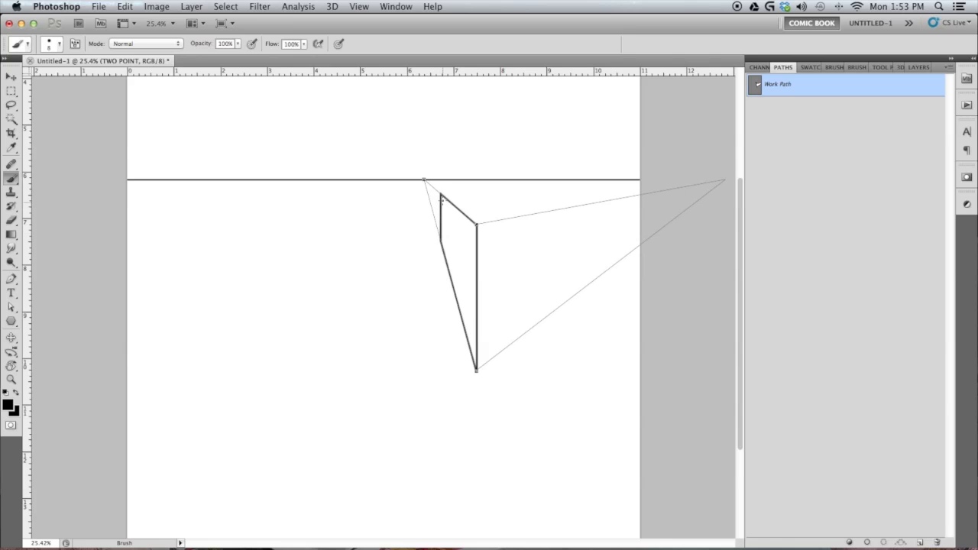
- Move the left path's free endpoints away from the box into the empty area left of its vanishing point
click(11, 307)
drag(473, 227, 372, 242)
drag(476, 371, 297, 296)
- Select the right path's lower endpoint at the box's front corner and paint the right face's far vertical edge between the guides
click(479, 376)
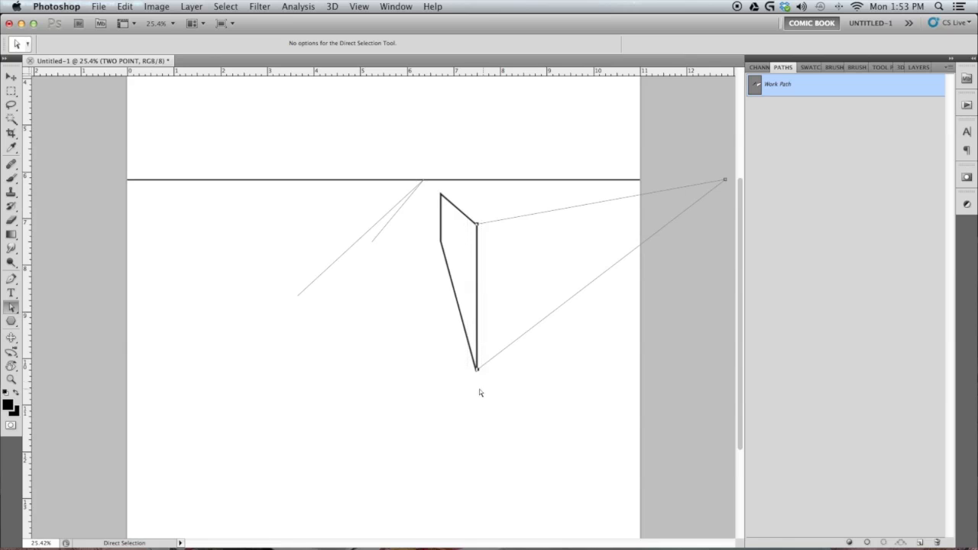
mouse_move(478, 371)
mouse_down()
mouse_move(445, 332)
mouse_move(482, 379)
mouse_up()
key(b)
drag(581, 291, 584, 211)
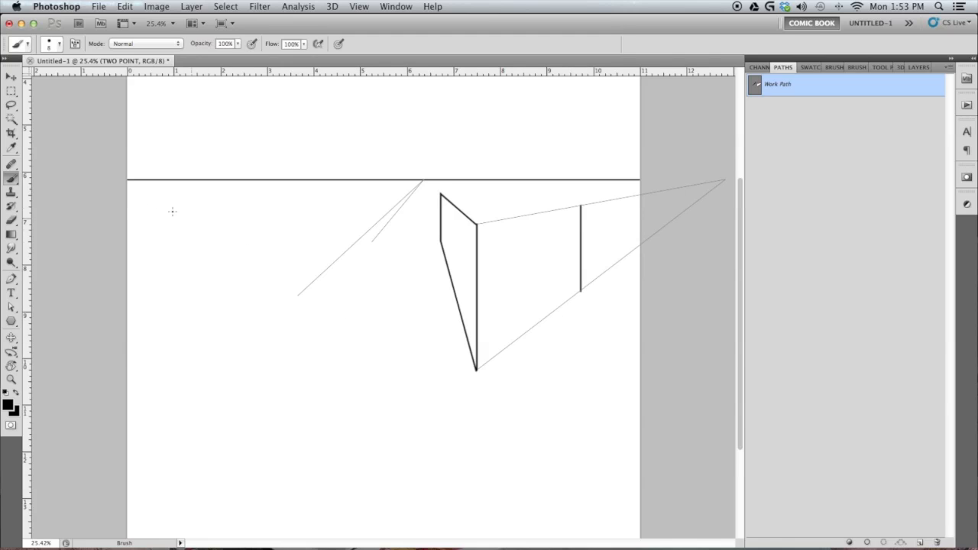
- Select the area up to the right face's far edge, stroke the right path within it, and clear the selection
click(11, 90)
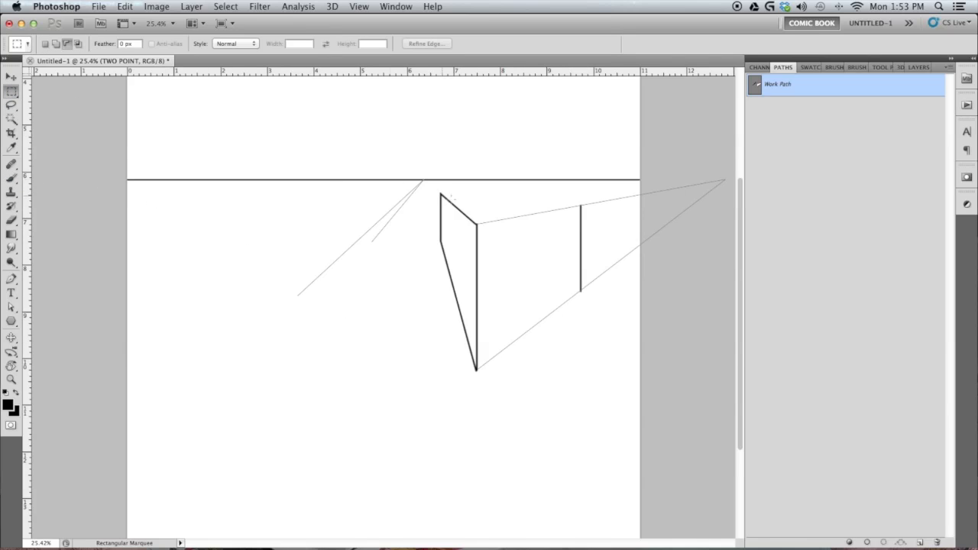
drag(480, 258, 580, 388)
click(12, 307)
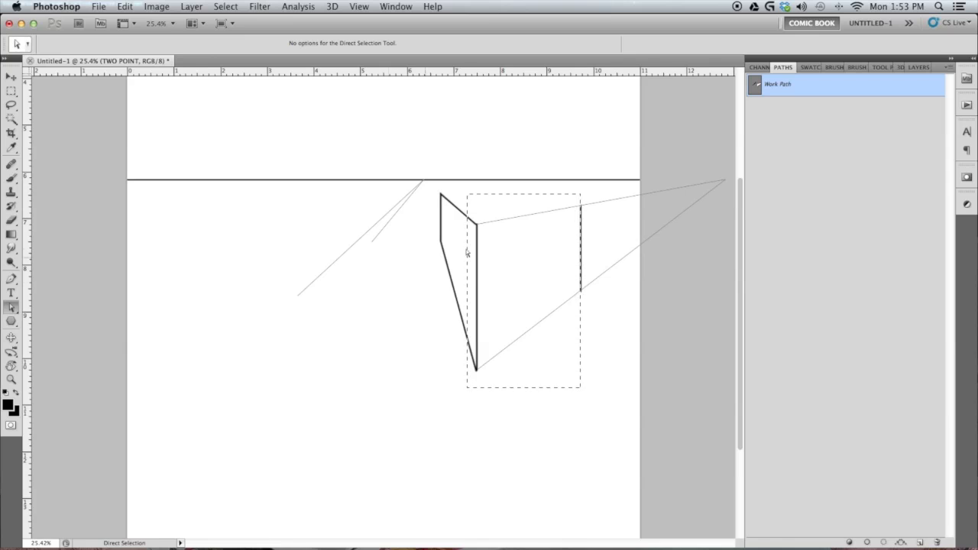
right_click(498, 257)
click(534, 335)
key(Return)
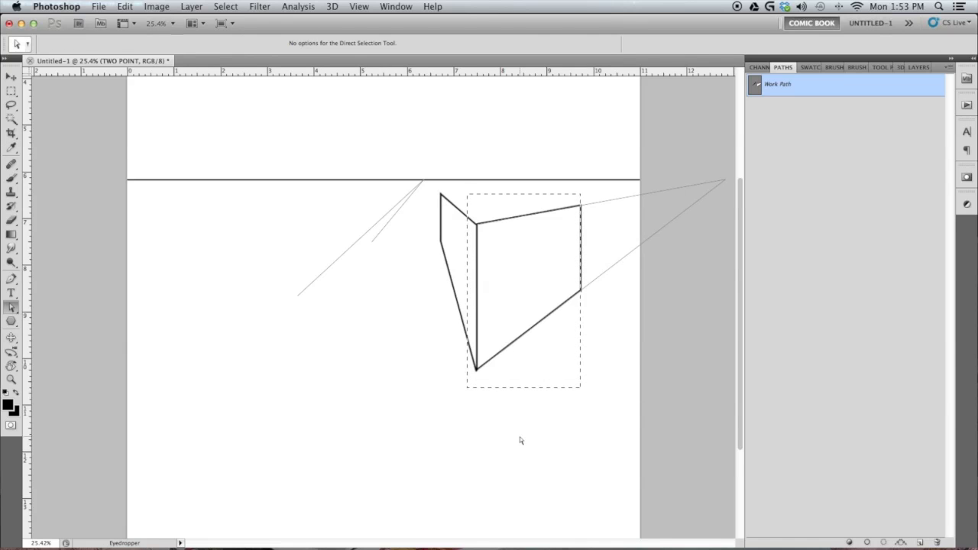
key(super+d)
- Move the right path's free endpoints away from the front edge into the empty area below the box
click(372, 243)
click(514, 170)
click(476, 225)
click(510, 181)
drag(477, 224, 537, 464)
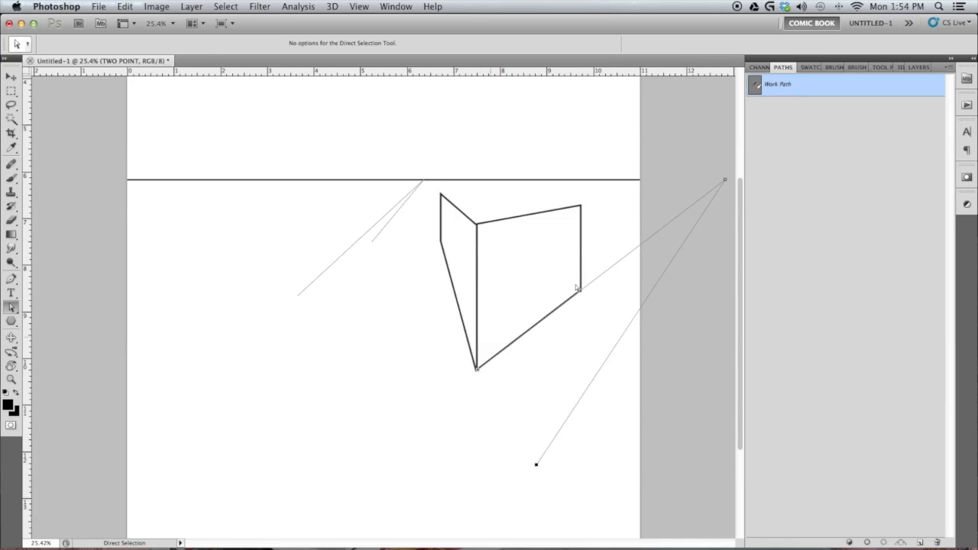
drag(476, 372, 611, 472)
- Attach one left path endpoint to the right face's upper far corner and one right path endpoint to the left face's upper far corner
drag(372, 244, 581, 205)
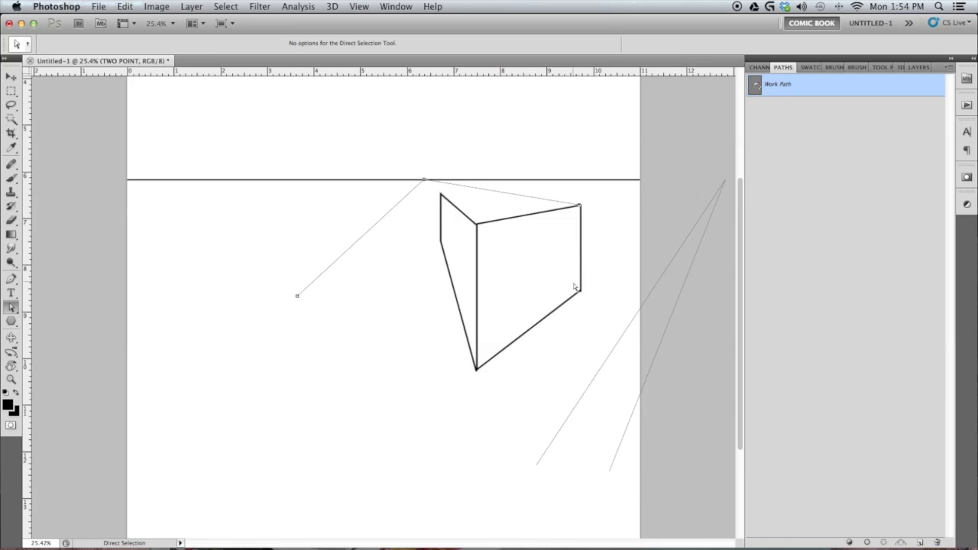
click(580, 205)
click(537, 465)
drag(537, 465, 442, 194)
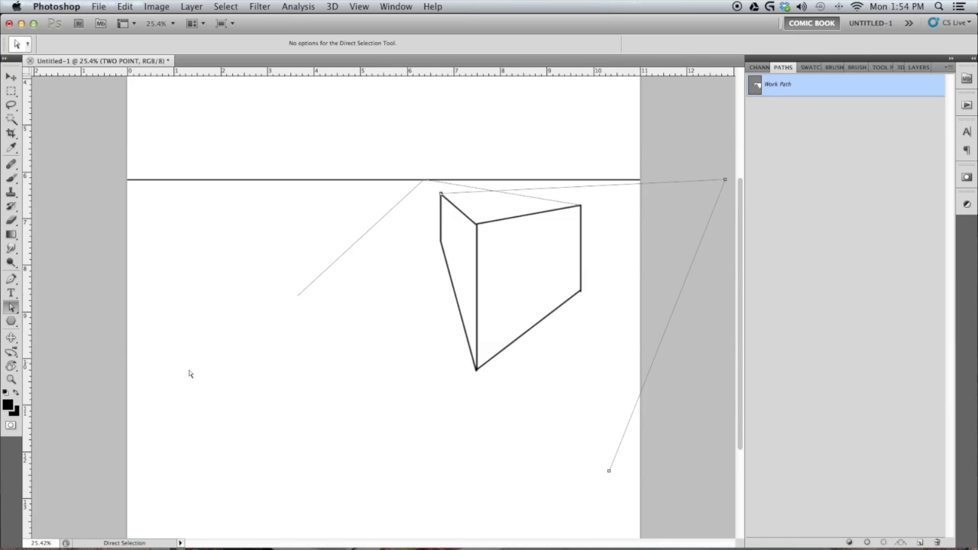
click(12, 380)
drag(541, 148, 563, 148)
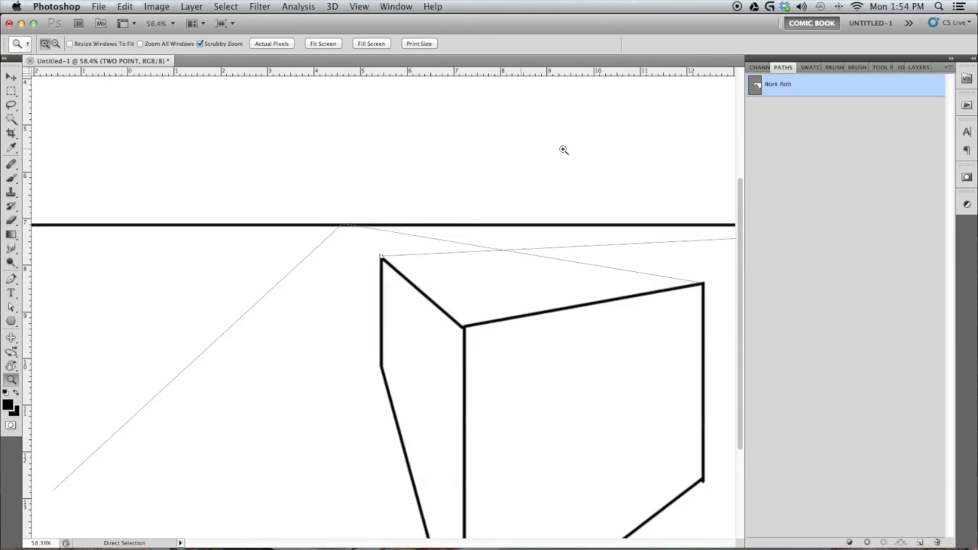
click(12, 306)
mouse_move(385, 257)
mouse_down()
mouse_move(391, 263)
mouse_move(384, 254)
mouse_up()
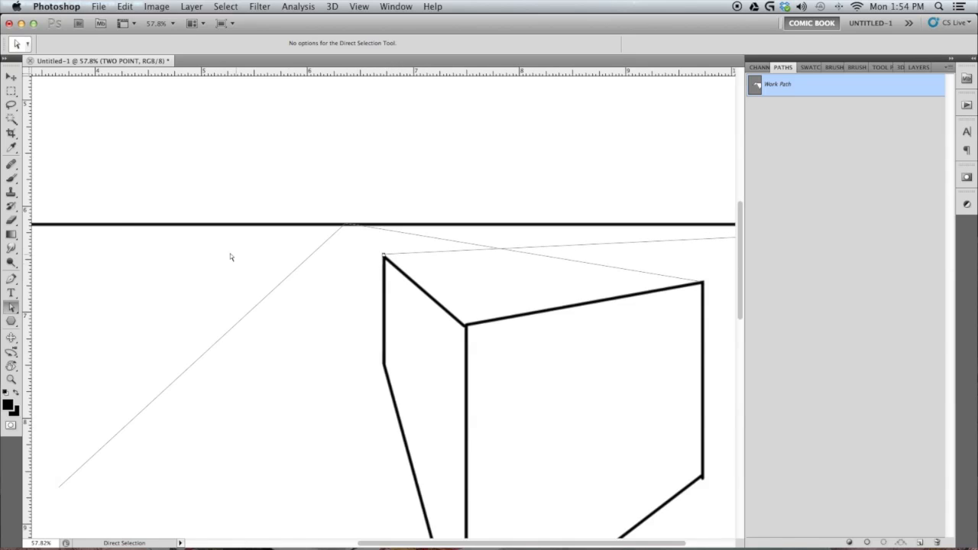
- Outline the box's top face with a Polygonal Lasso selection following the two guides back to their crossing point
click(11, 105)
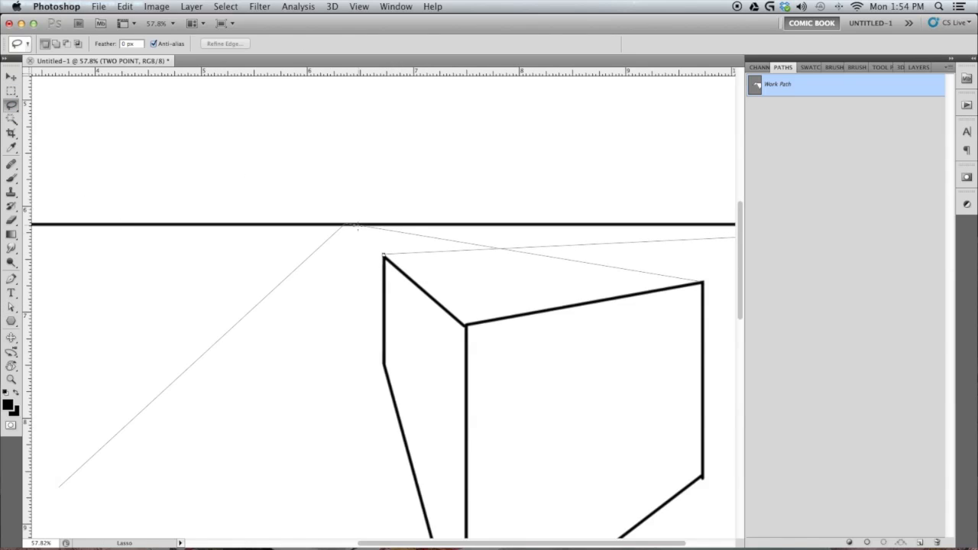
drag(17, 108, 47, 114)
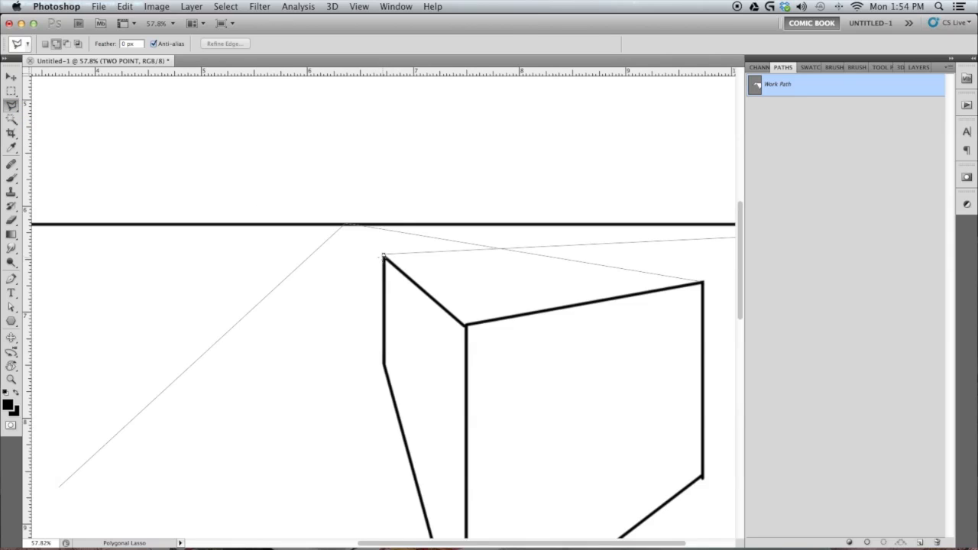
click(381, 254)
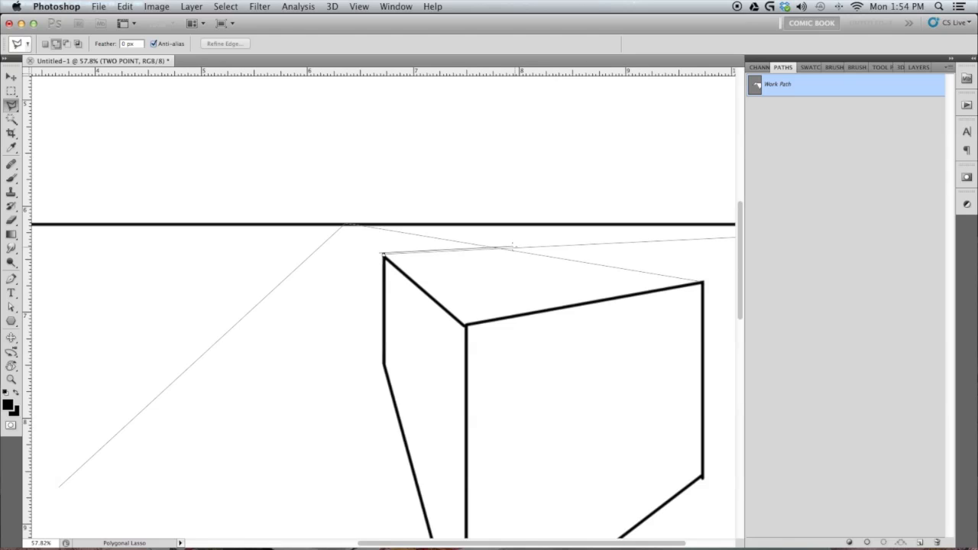
click(523, 247)
click(709, 281)
click(703, 330)
click(456, 383)
click(378, 268)
click(382, 253)
- Stroke the left vanishing-point path within the selection to draw the top face's back edge from the right face's upper far corner
click(11, 306)
click(704, 285)
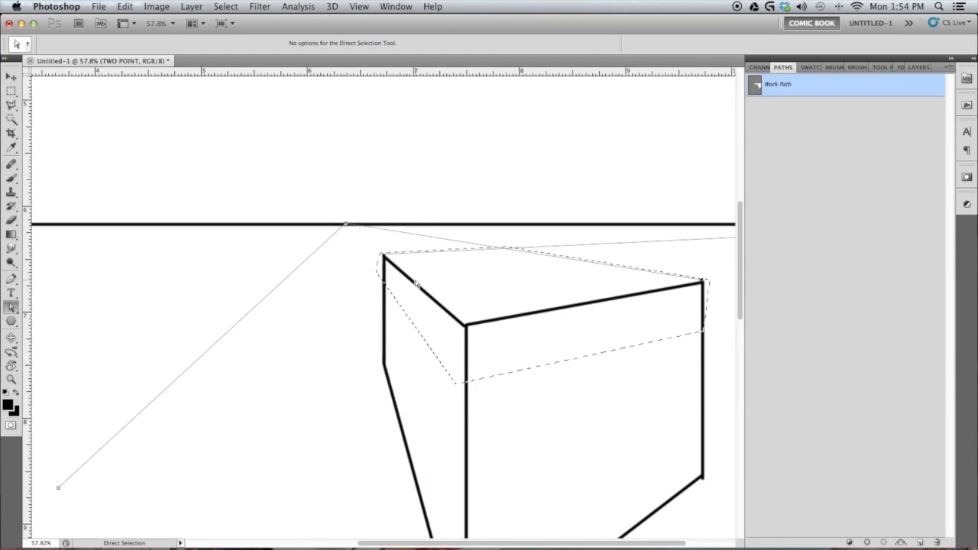
right_click(437, 222)
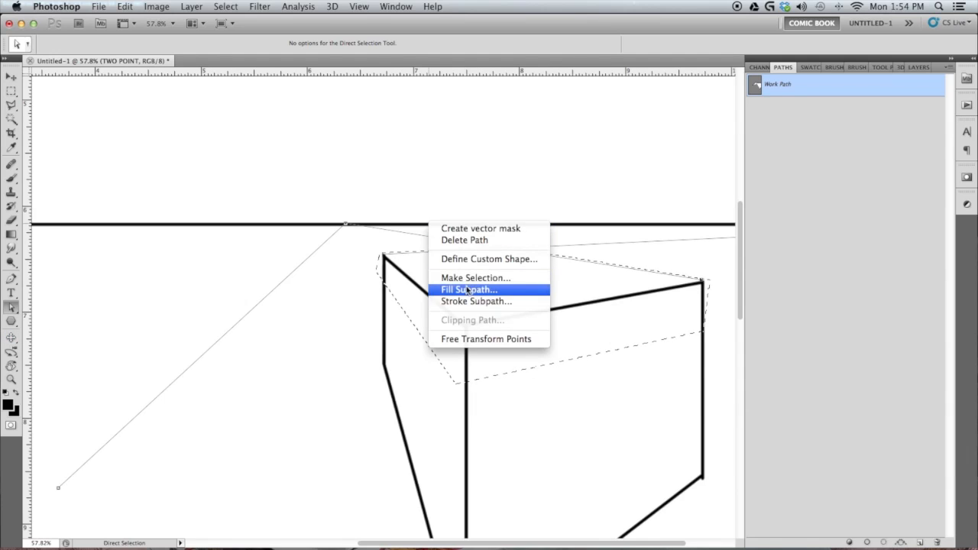
click(497, 299)
key(Return)
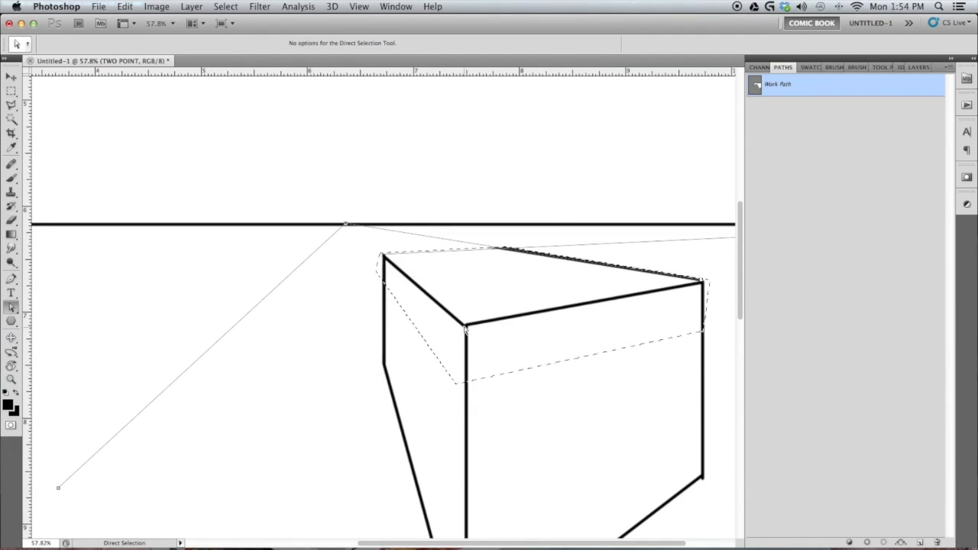
- Stroke the right vanishing-point path within the selection to draw the top face's remaining back edge, and clear the selection
right_click(441, 247)
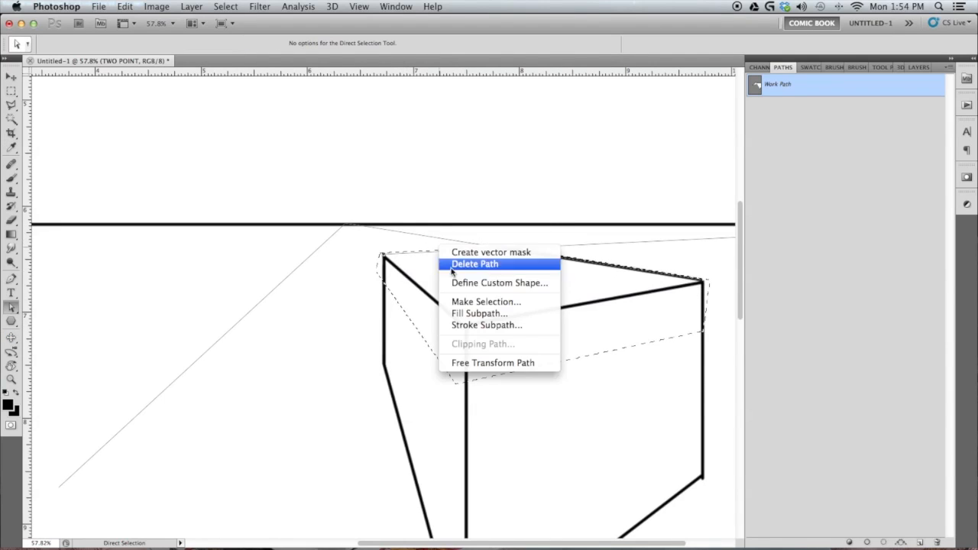
click(476, 325)
key(Return)
key(super+d)
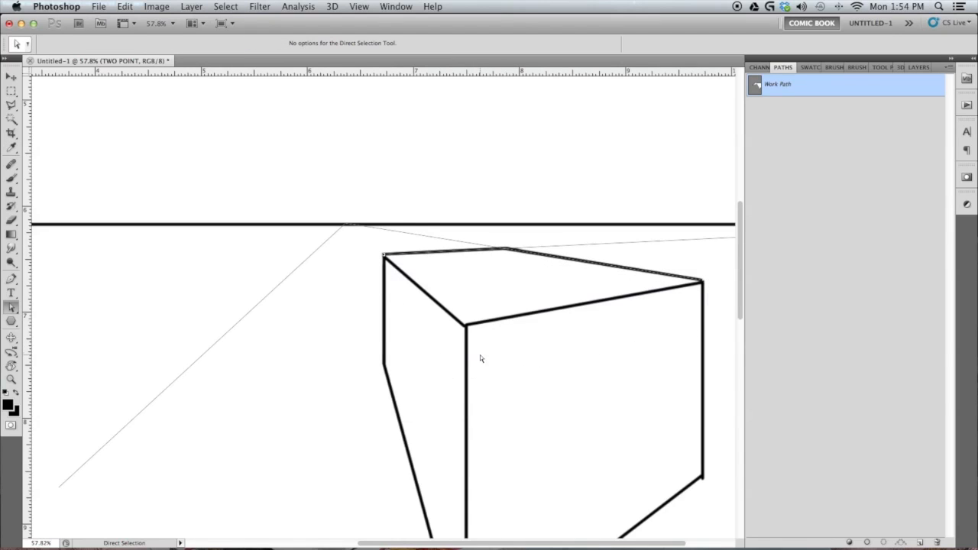
- Bring the whole two-point box and both vanishing-point paths into view, including the vanishing point beyond the canvas edge
click(10, 379)
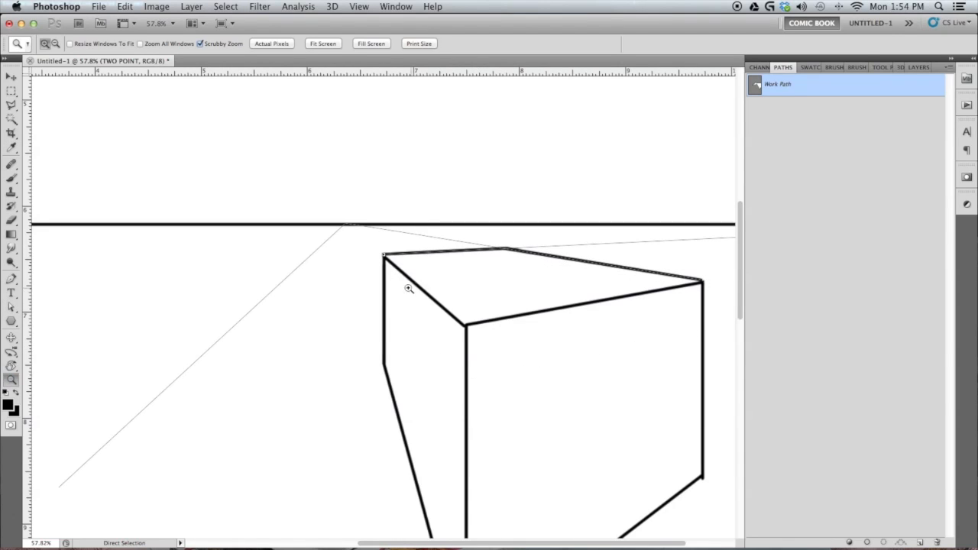
drag(415, 277, 362, 290)
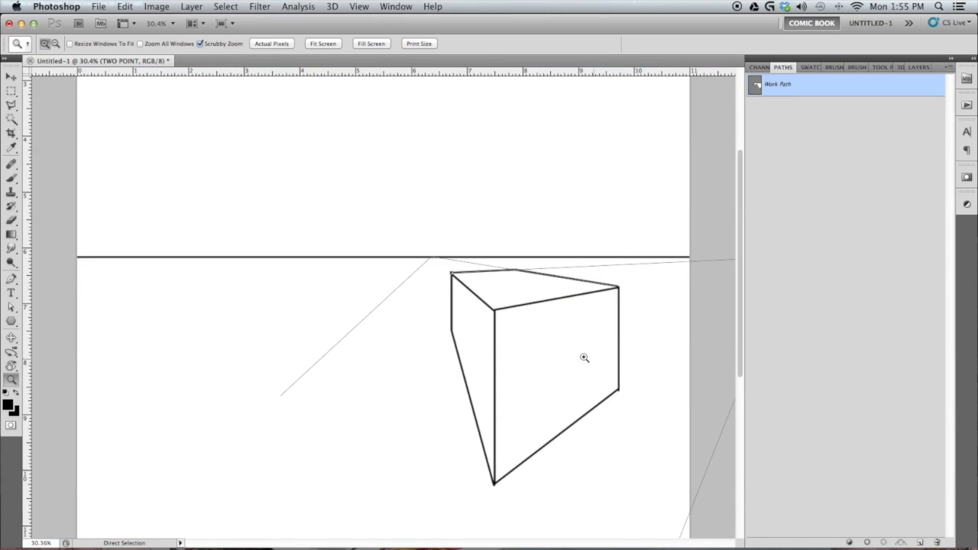
click(10, 306)
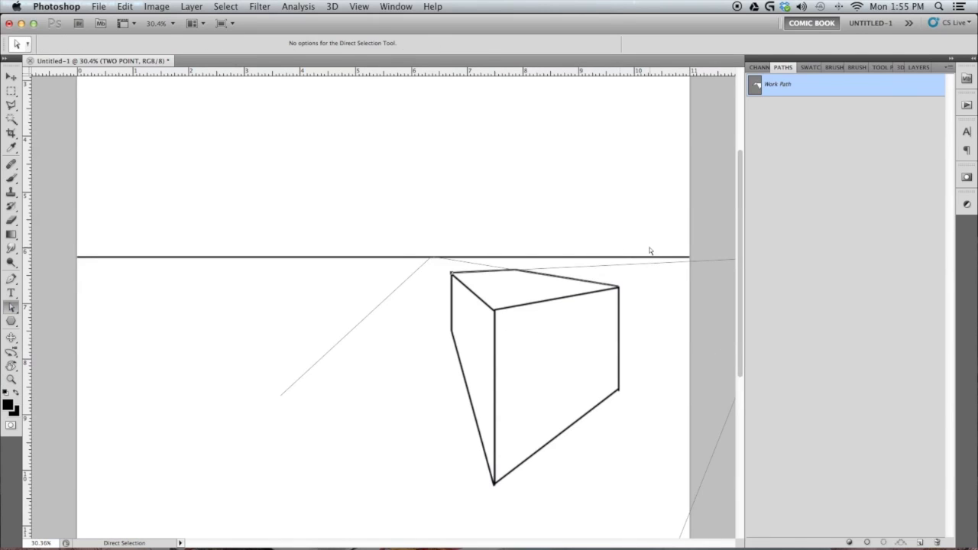
click(11, 379)
drag(394, 308, 351, 303)
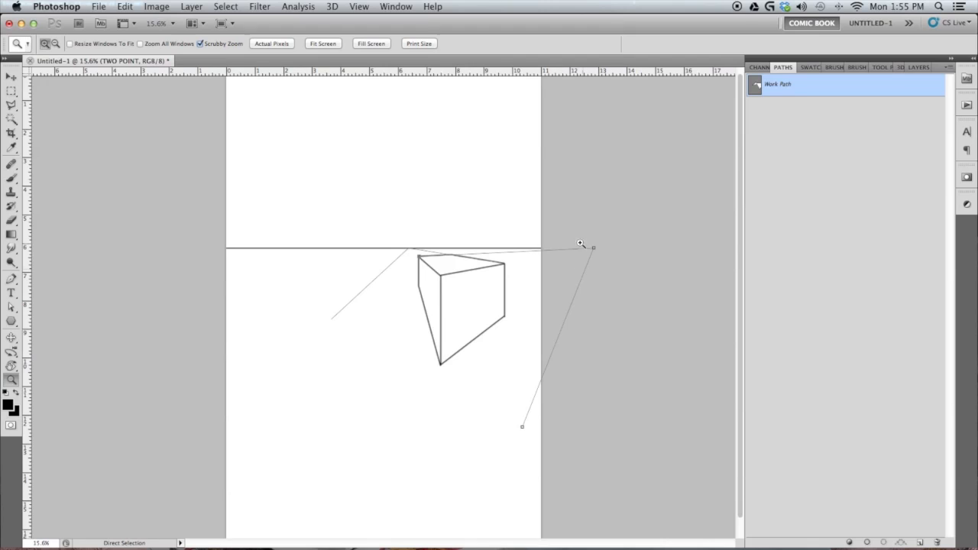